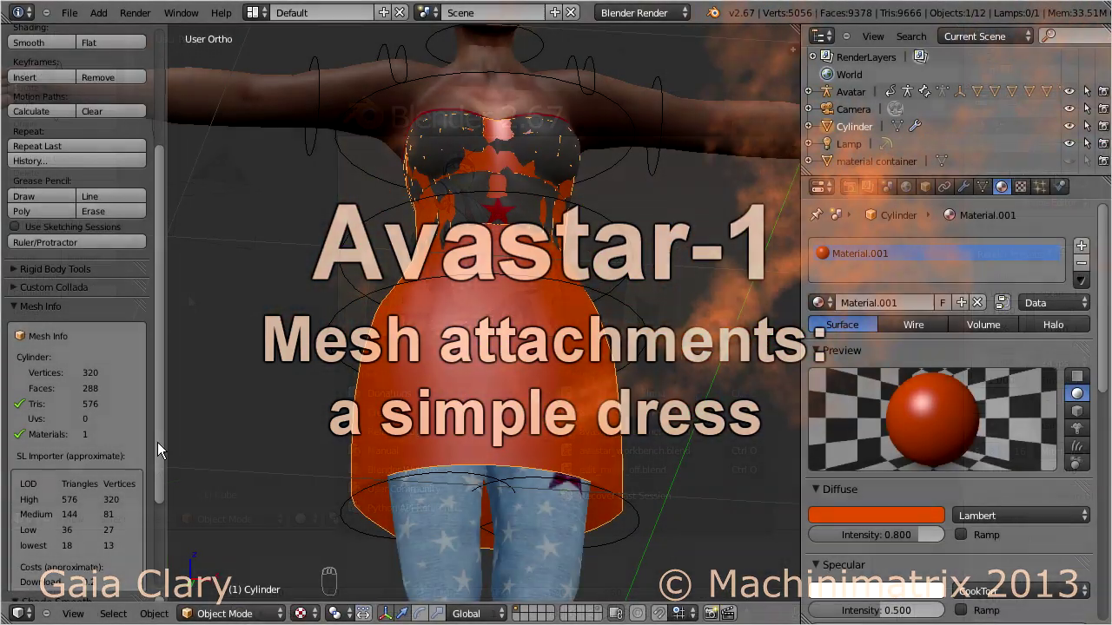
Step: Zoom and orbit the viewport of the default startup scene around the starter cube
drag(157, 450, 157, 462)
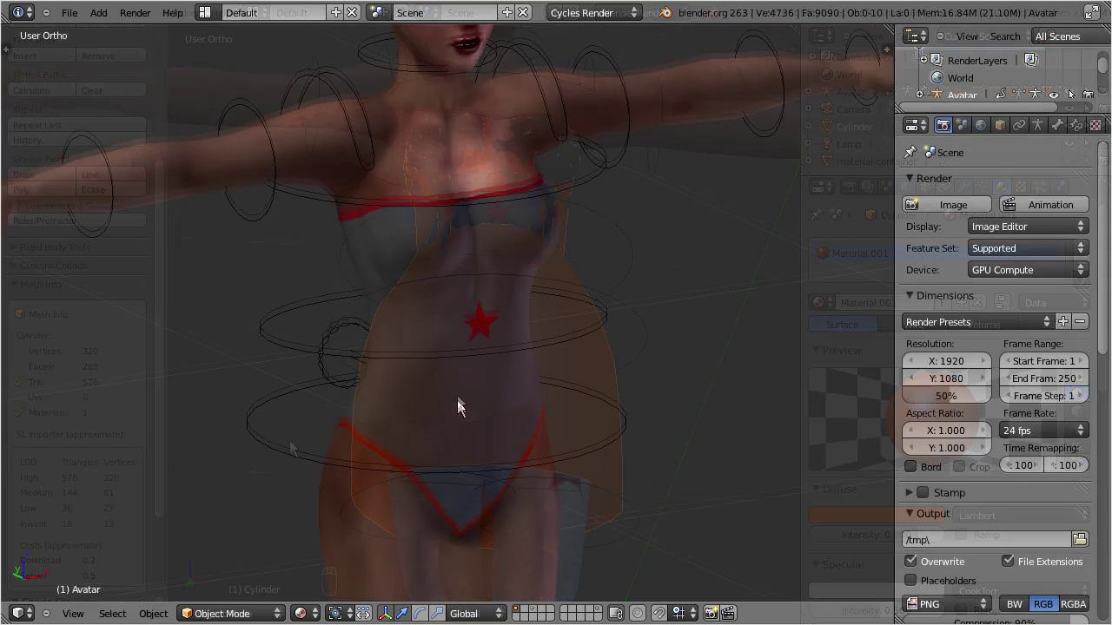
scroll(457, 429, down, 5)
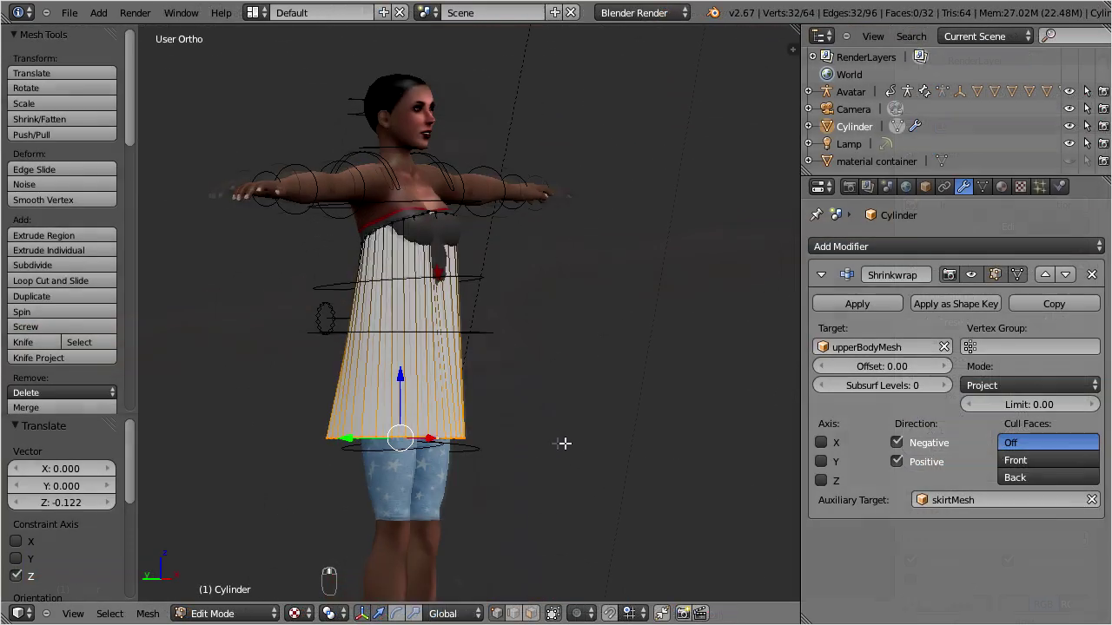
middle_drag(566, 442, 689, 447)
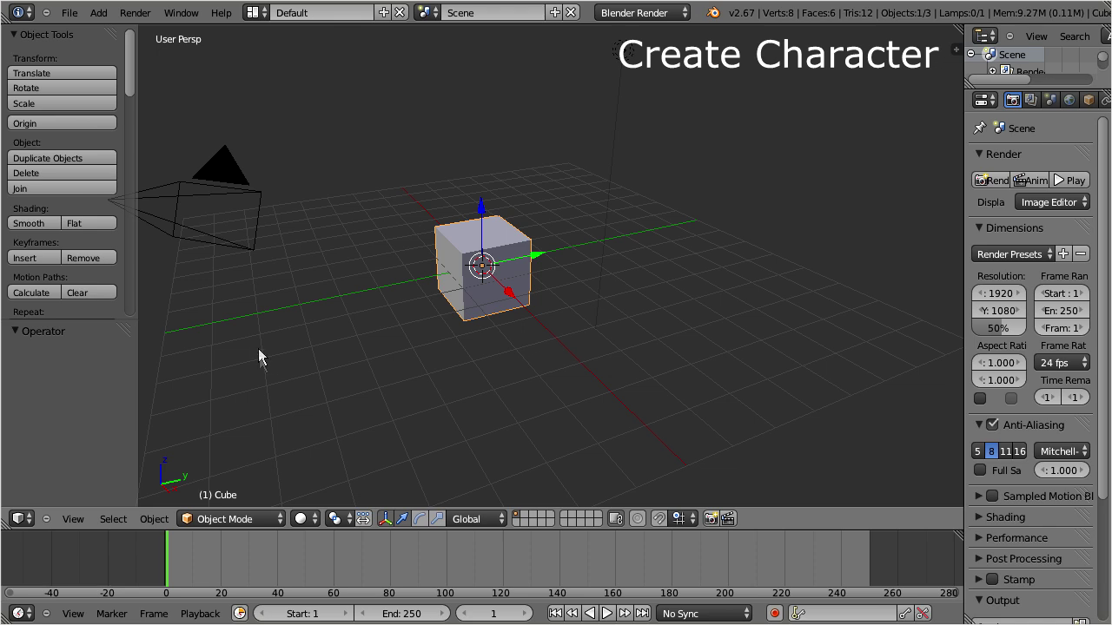
Step: Load the Avastar Textured template and merge the timeline area into the 3D viewport
click(69, 12)
mouse_move(135, 35)
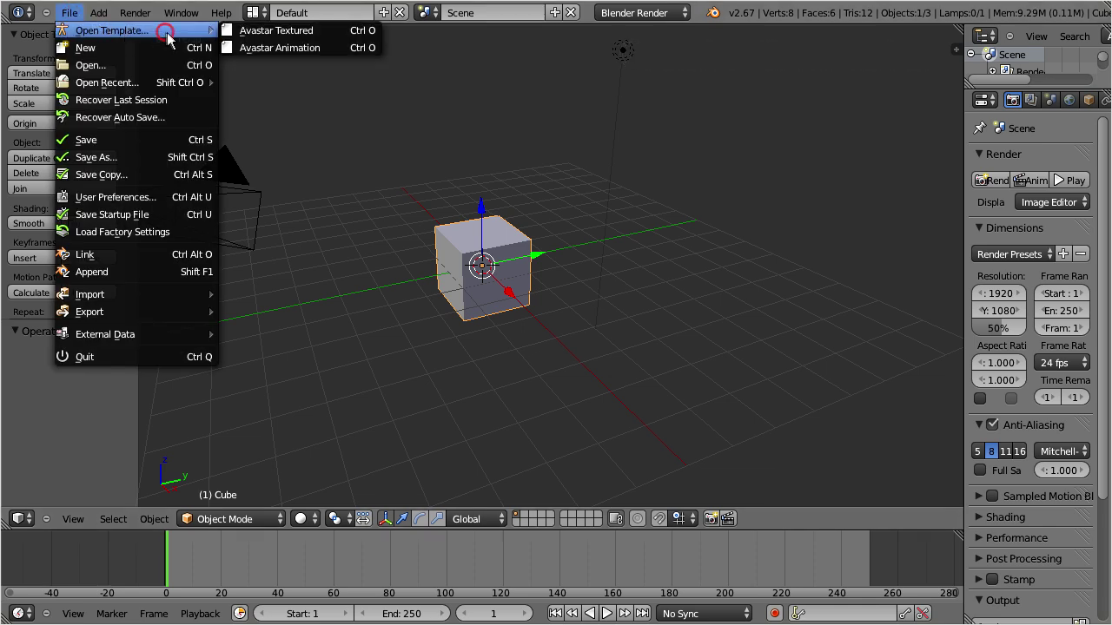
click(321, 30)
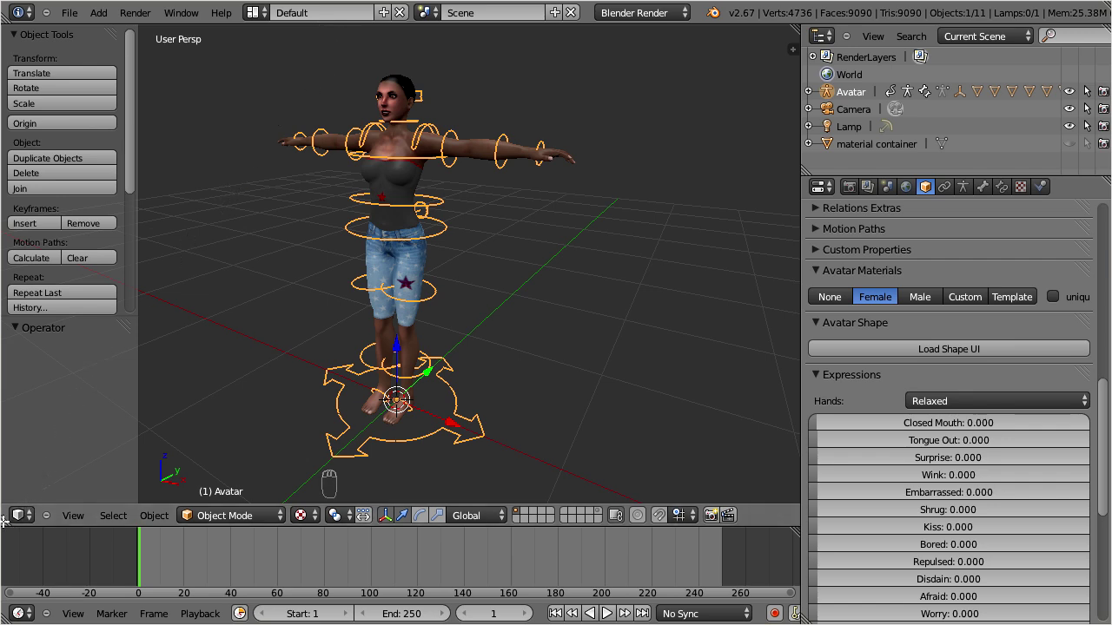
drag(3, 527, 4, 545)
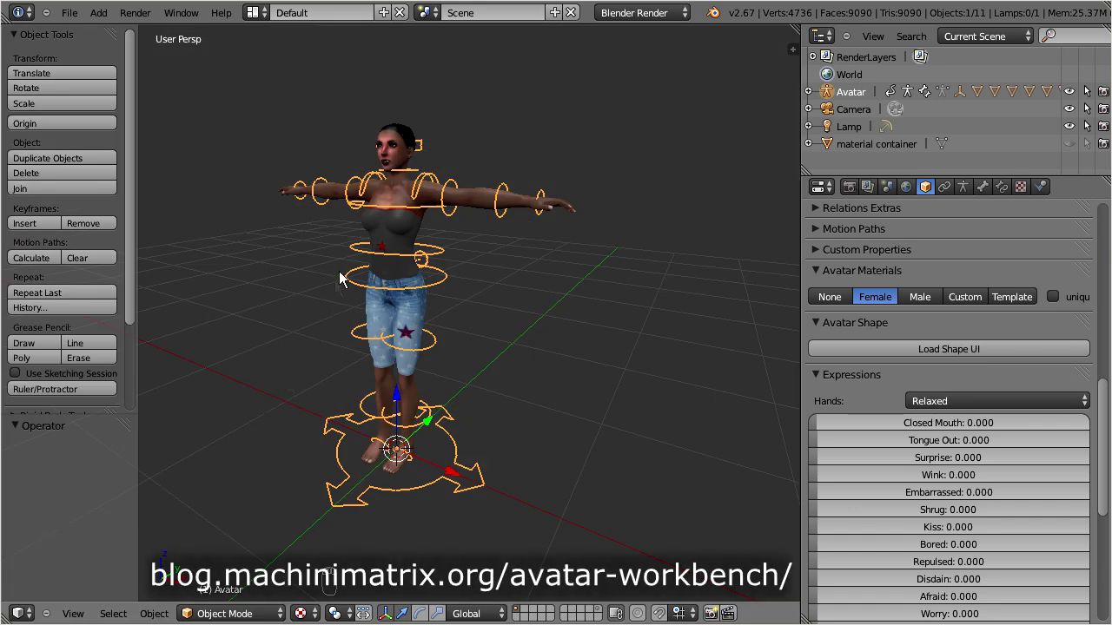
middle_drag(340, 273, 476, 321)
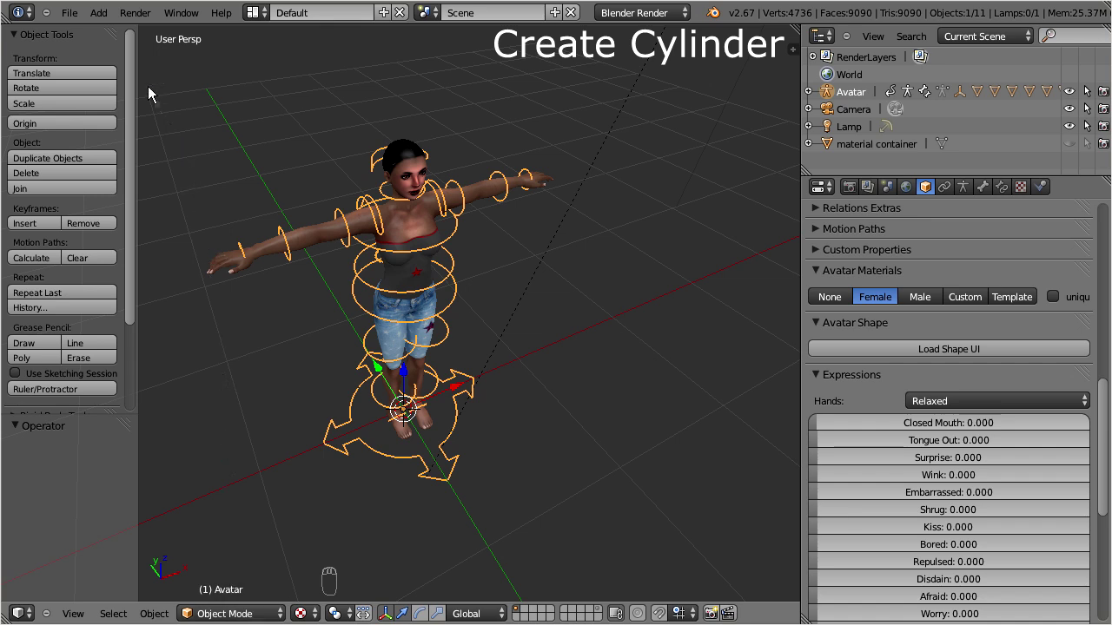
Step: Add a cylinder mesh around the avatar, keeping its cap fill type as N-Gon
click(98, 12)
mouse_move(130, 30)
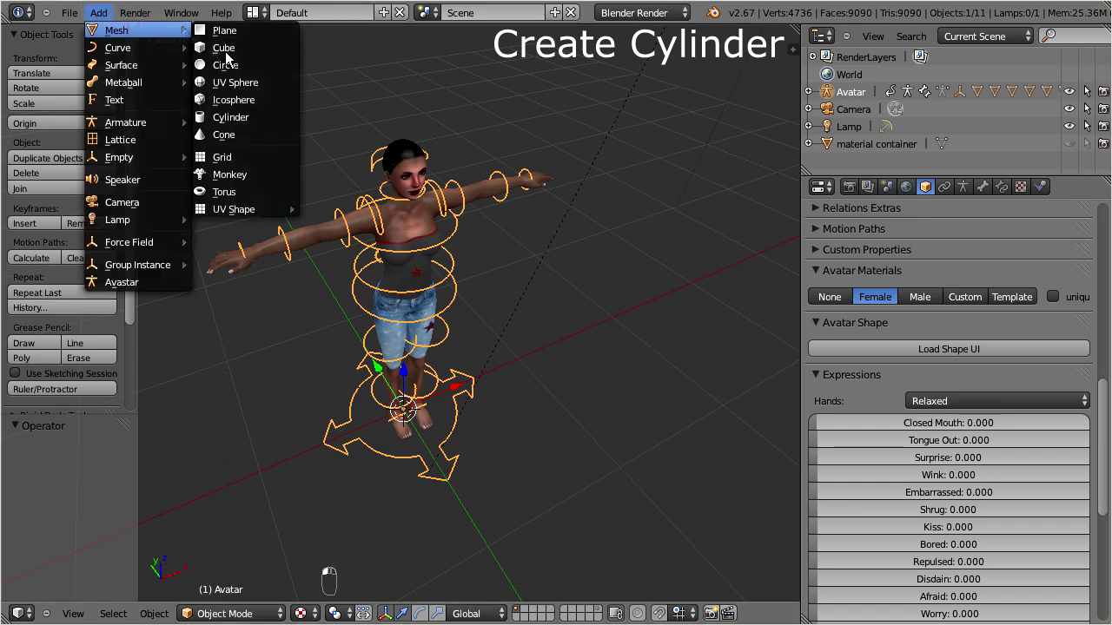
click(276, 118)
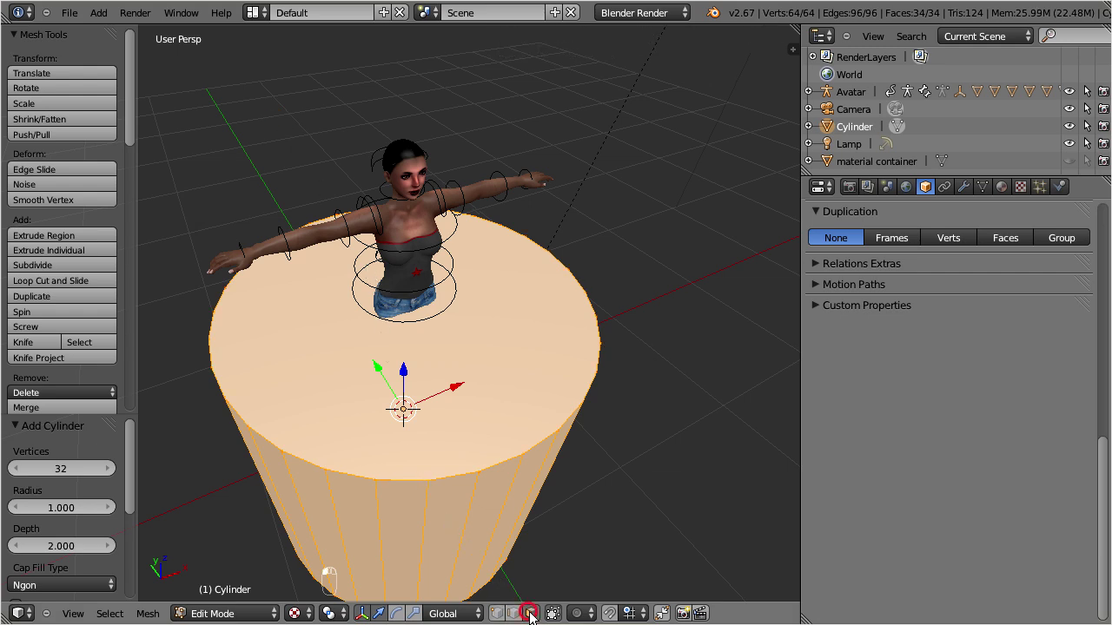
scroll(425, 470, down, 2)
mouse_move(427, 472)
middle_down()
mouse_move(419, 499)
mouse_move(449, 317)
mouse_move(448, 205)
mouse_move(436, 487)
middle_up()
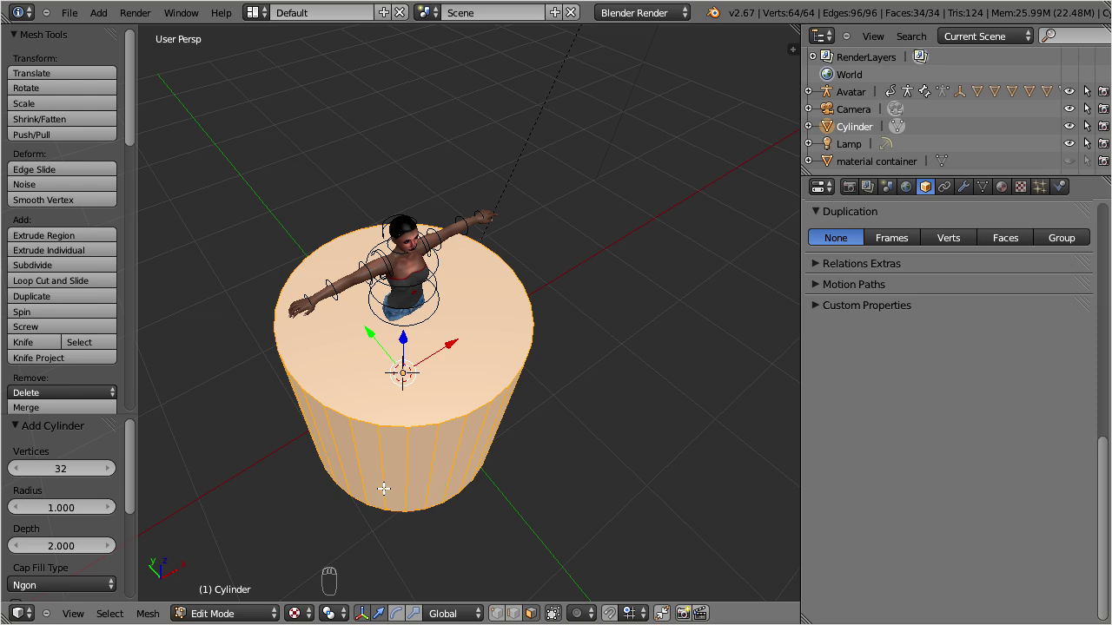
click(110, 587)
click(95, 566)
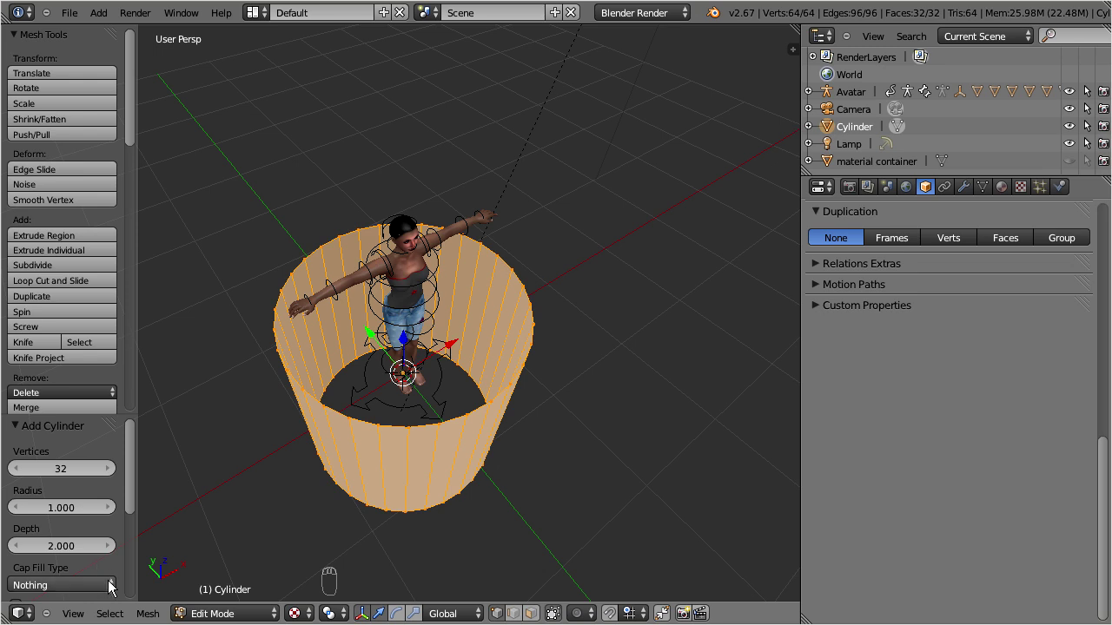
click(99, 585)
click(93, 551)
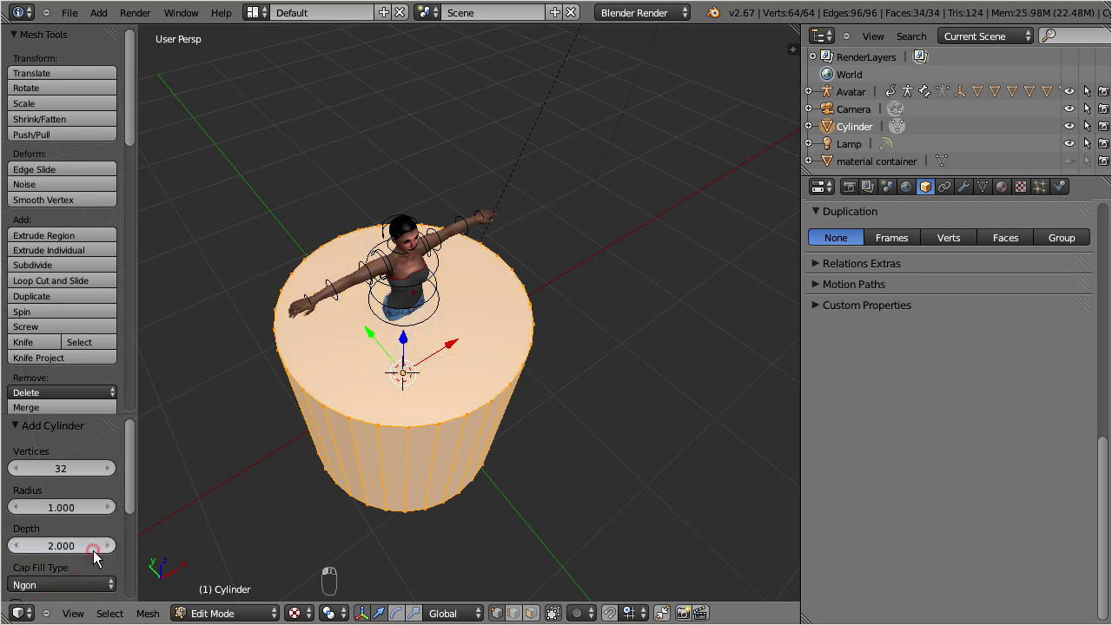
Step: Enable Limit Selection to Visible and delete the cylinder's top and bottom faces
click(531, 614)
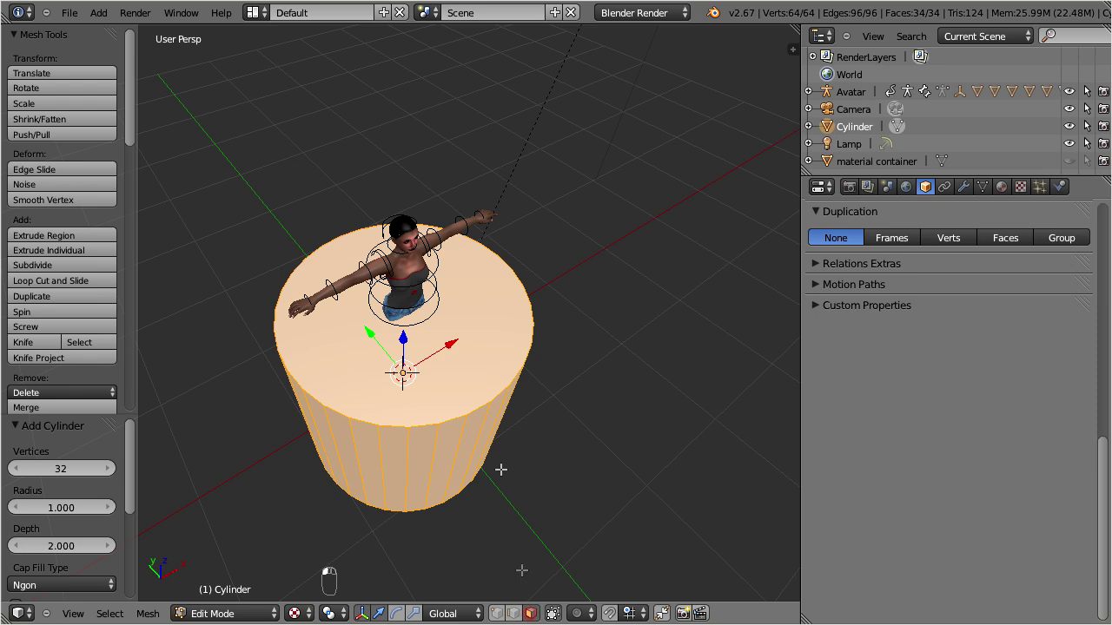
right_click(469, 349)
key(x)
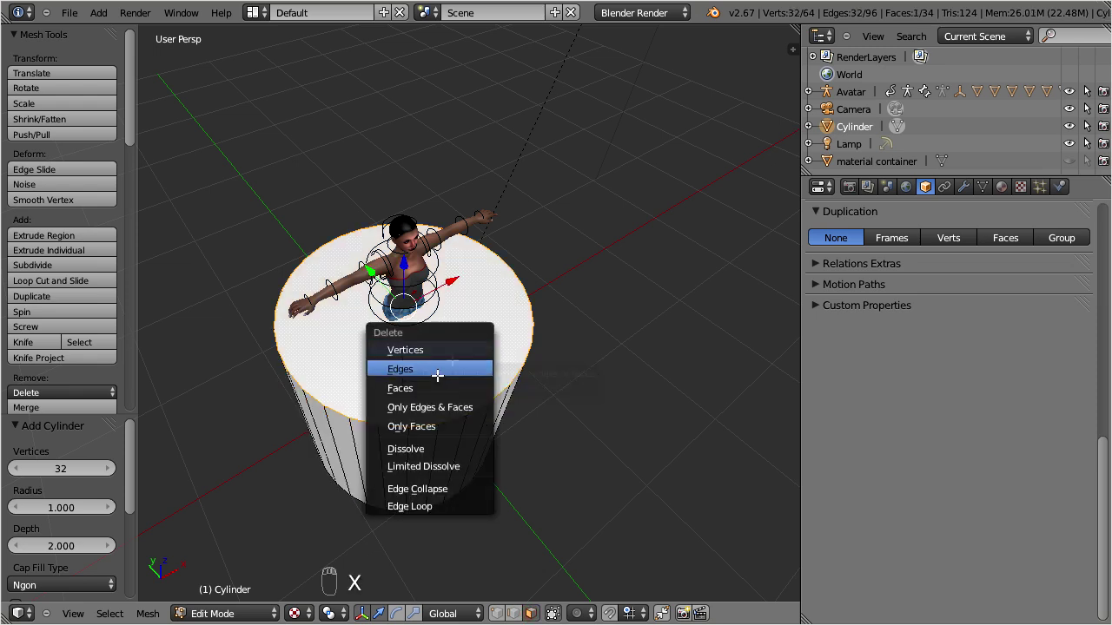
click(432, 385)
right_click(433, 382)
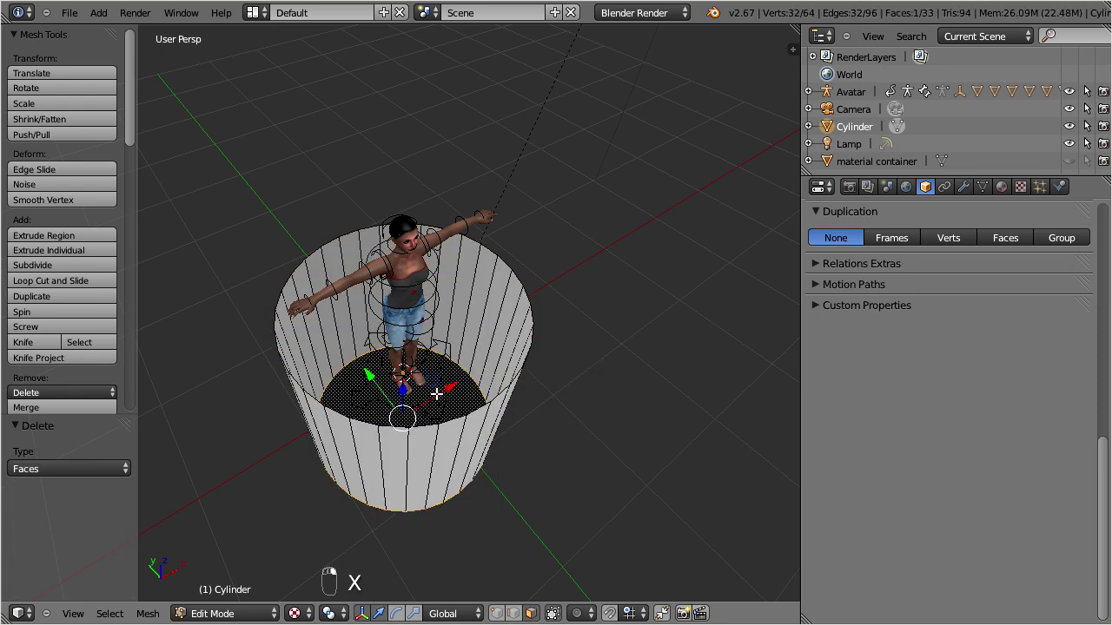
key(x)
click(418, 397)
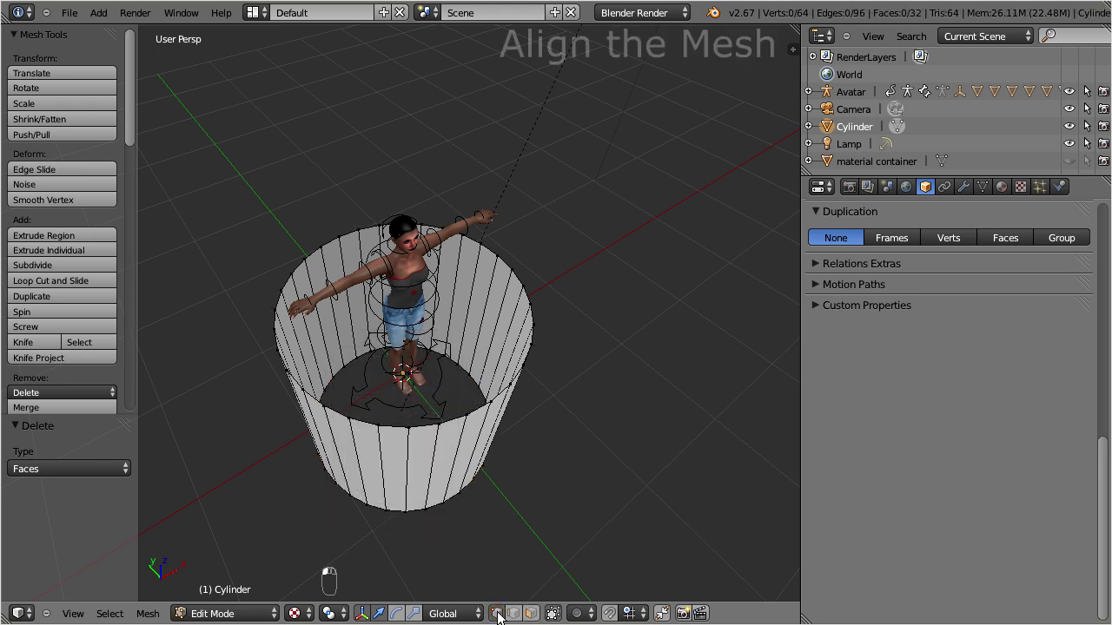
Step: In front orthographic view, scale the whole cylinder to 0.24 and raise it to Z 1.167
key(a)
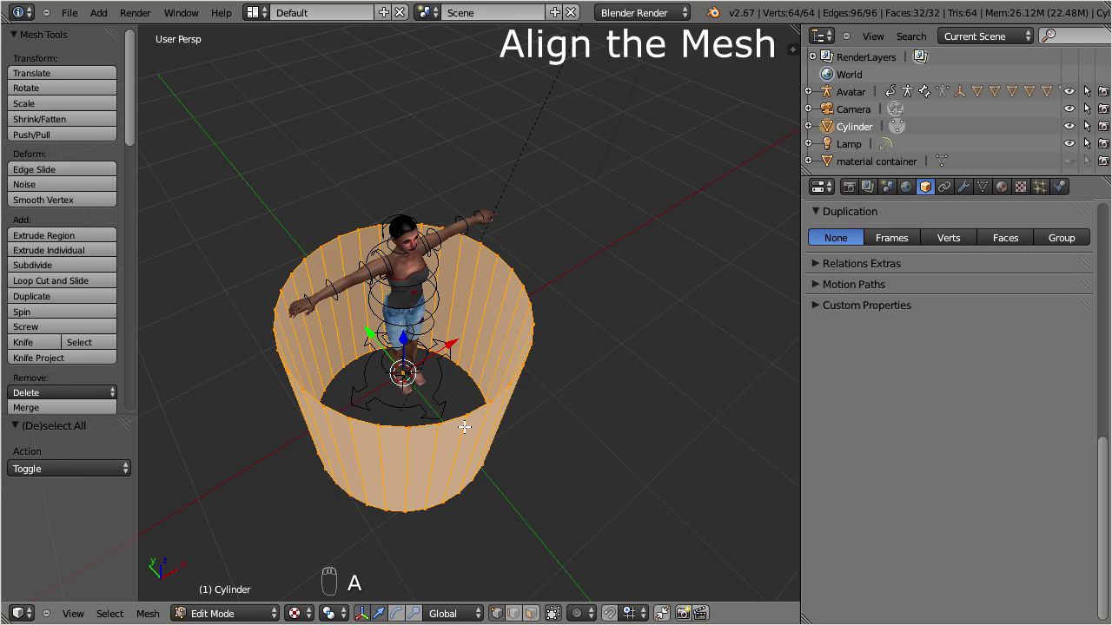
key(KP_1)
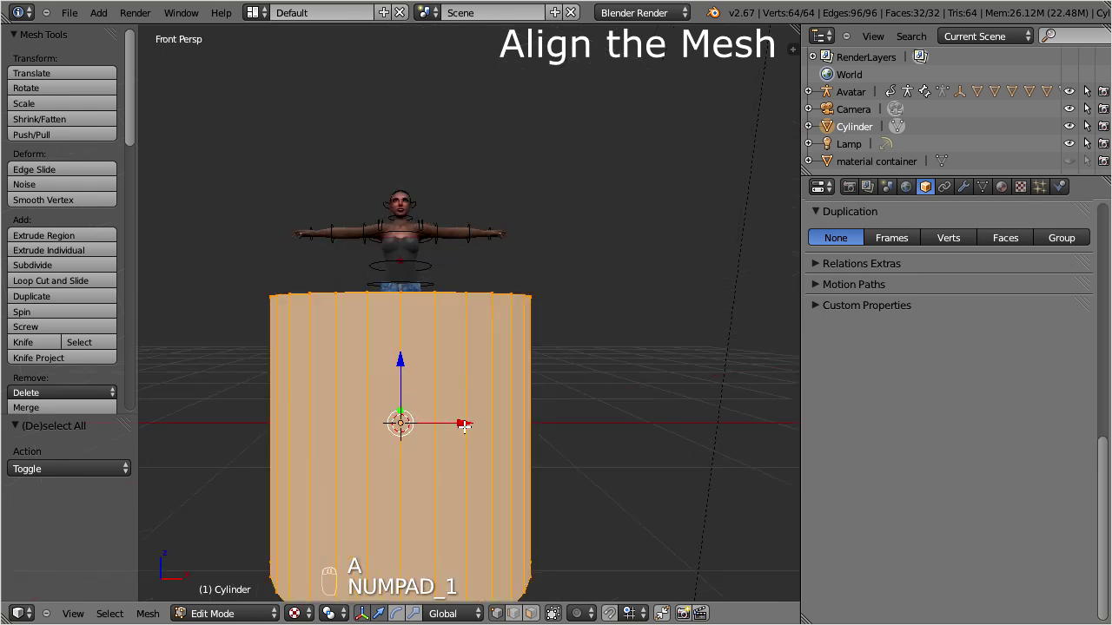
key(KP_5)
key(s)
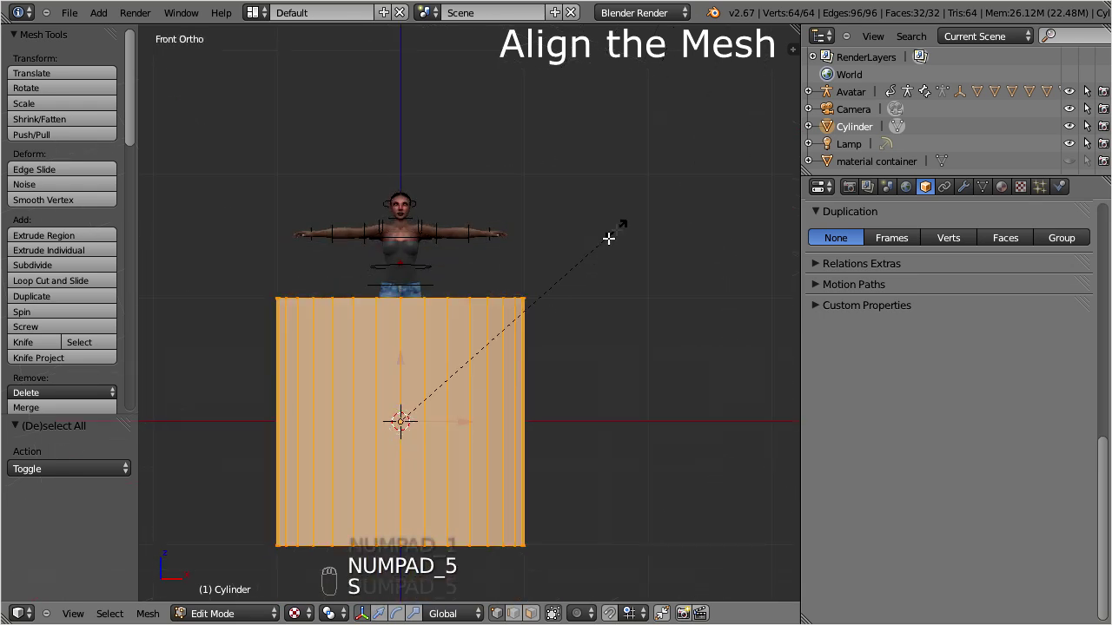
click(461, 386)
key(g)
middle_drag(461, 388, 460, 245)
click(460, 245)
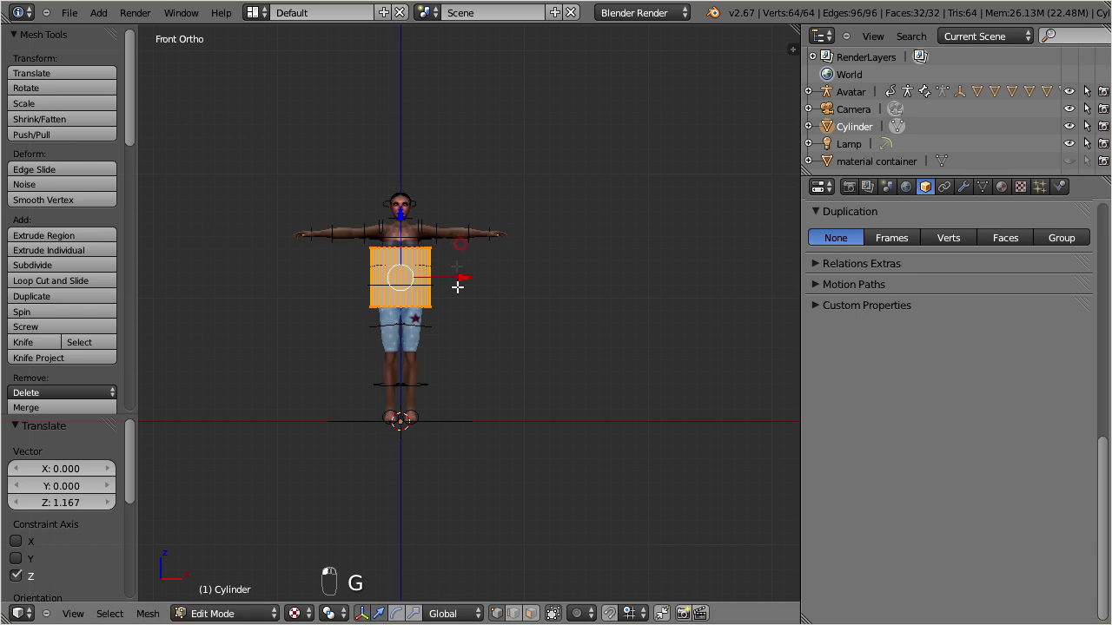
Step: From the side view, tilt the cylinder's top edge ring by 13.194°
key(KP_3)
key(KP_Decimal)
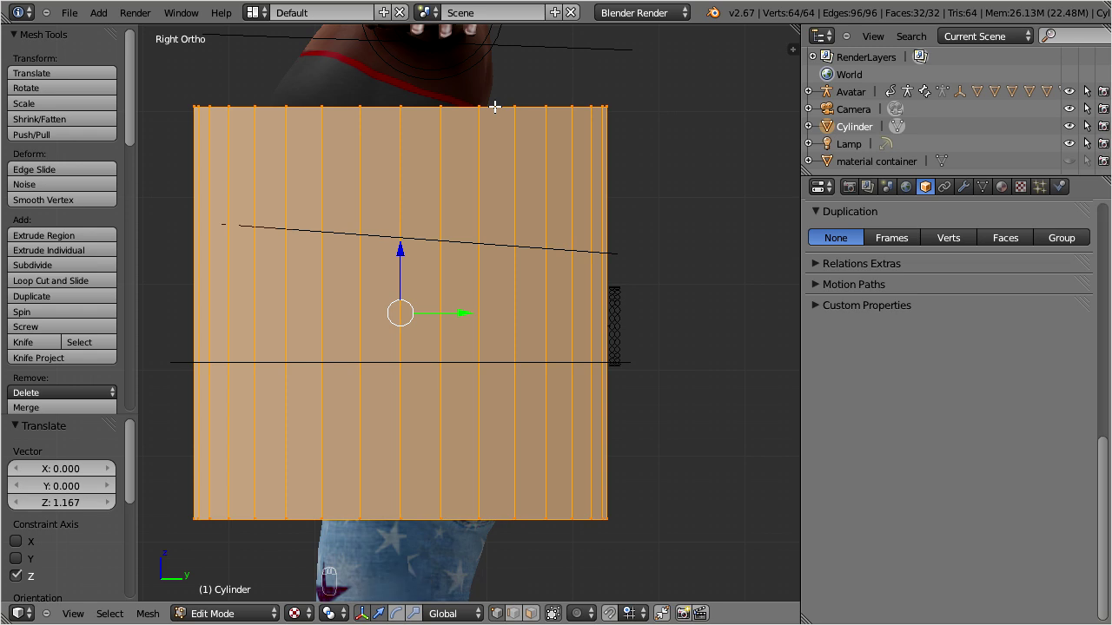
alt+right_click(494, 106)
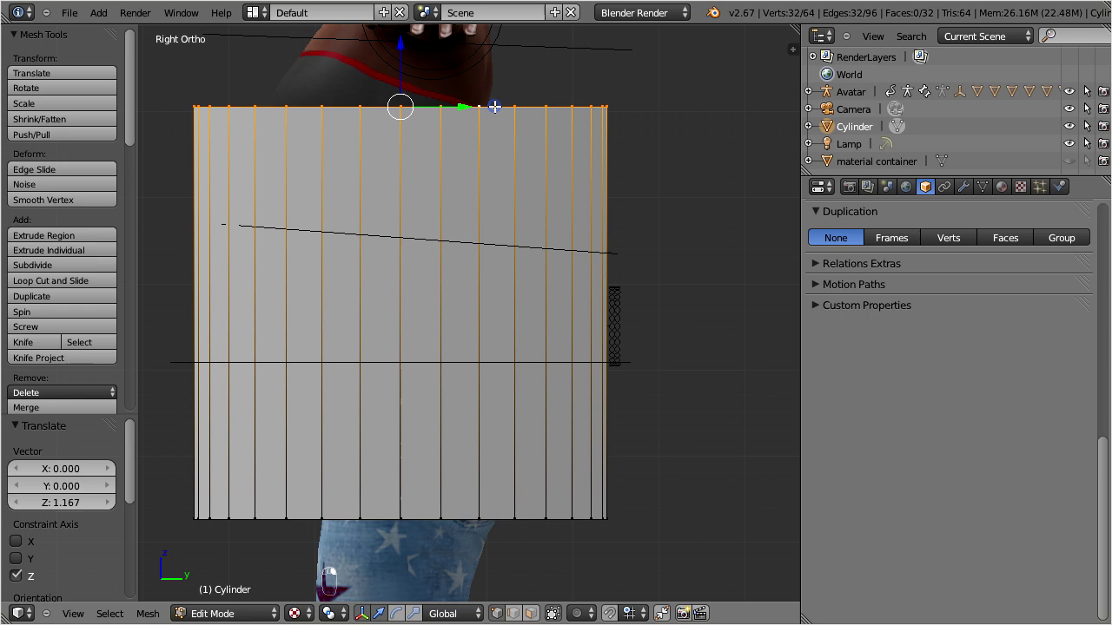
key(r)
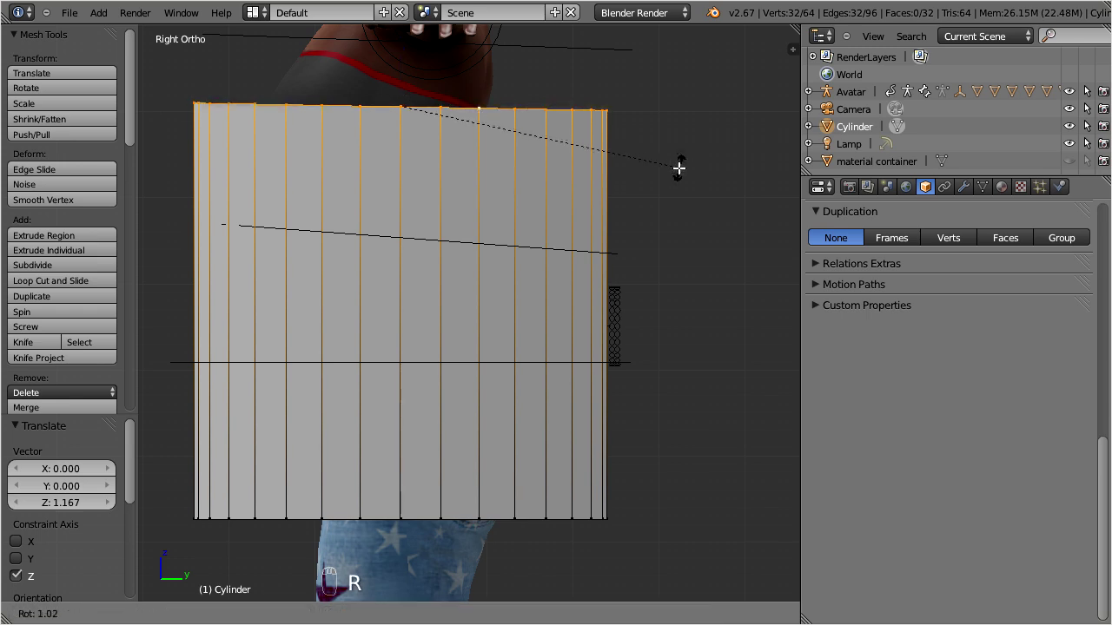
click(664, 223)
scroll(470, 279, down, 2)
scroll(453, 279, down, 2)
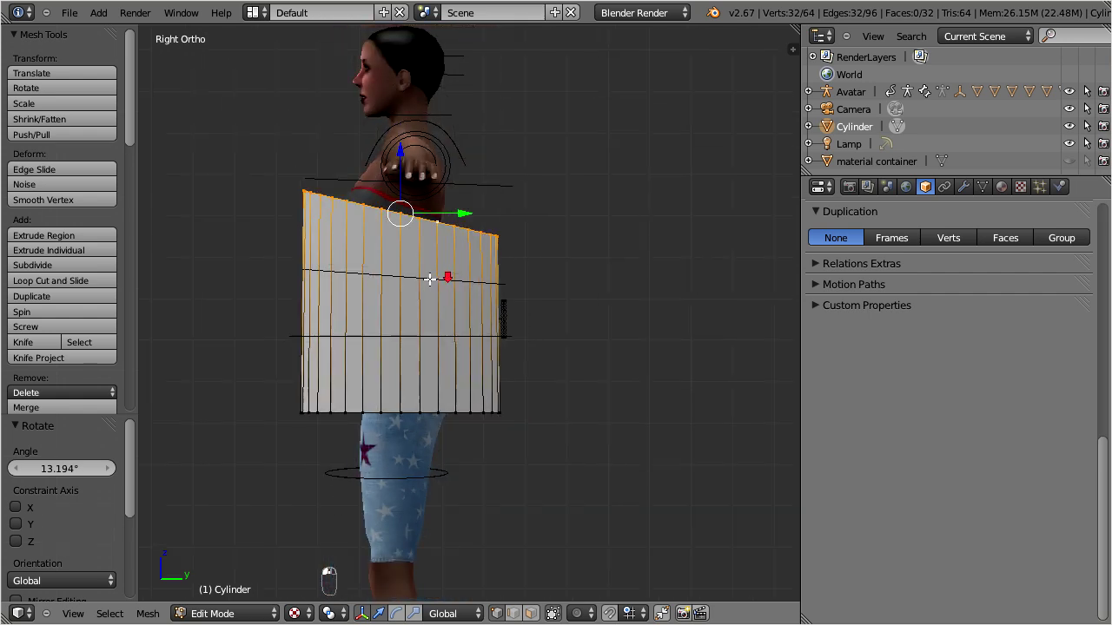
middle_drag(446, 280, 585, 350)
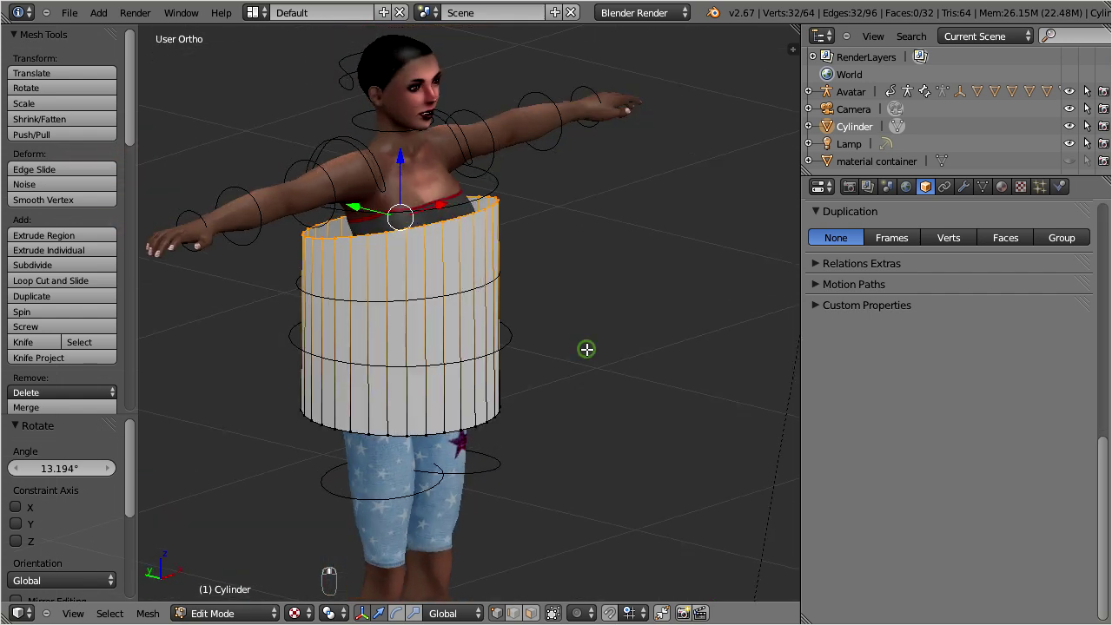
Step: Add a Shrinkwrap modifier in Project mode targeting upperBodyMesh
click(962, 186)
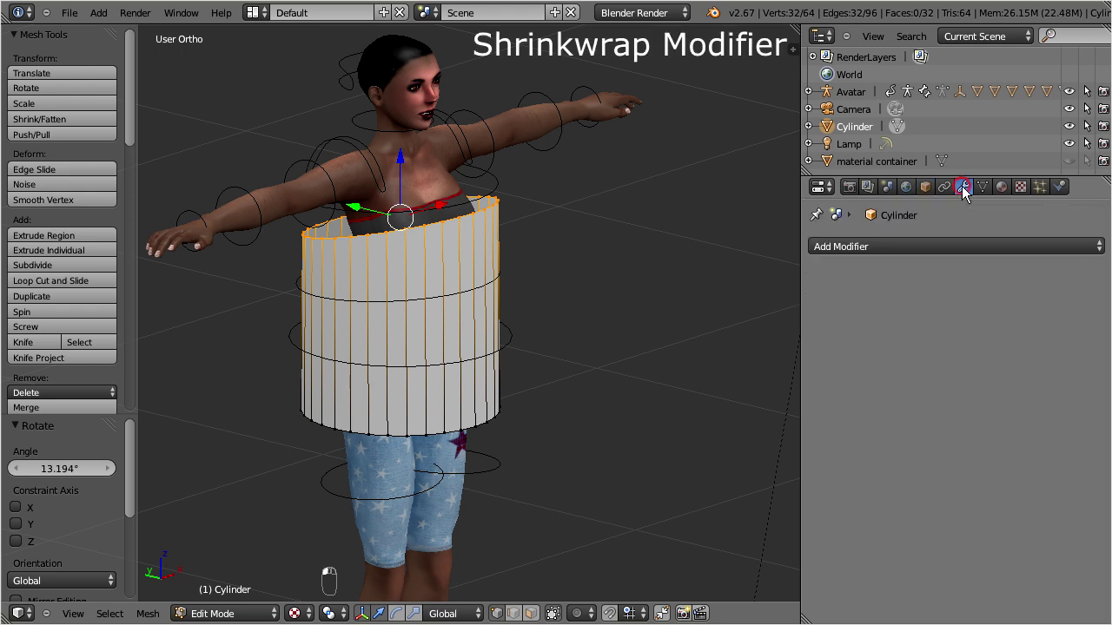
click(955, 246)
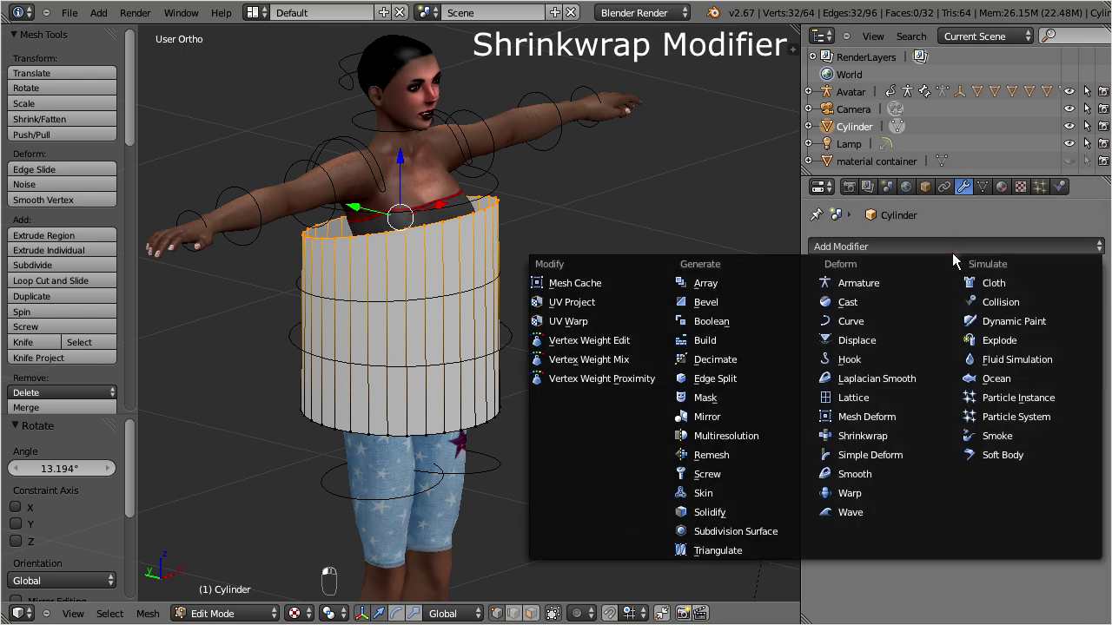
click(906, 438)
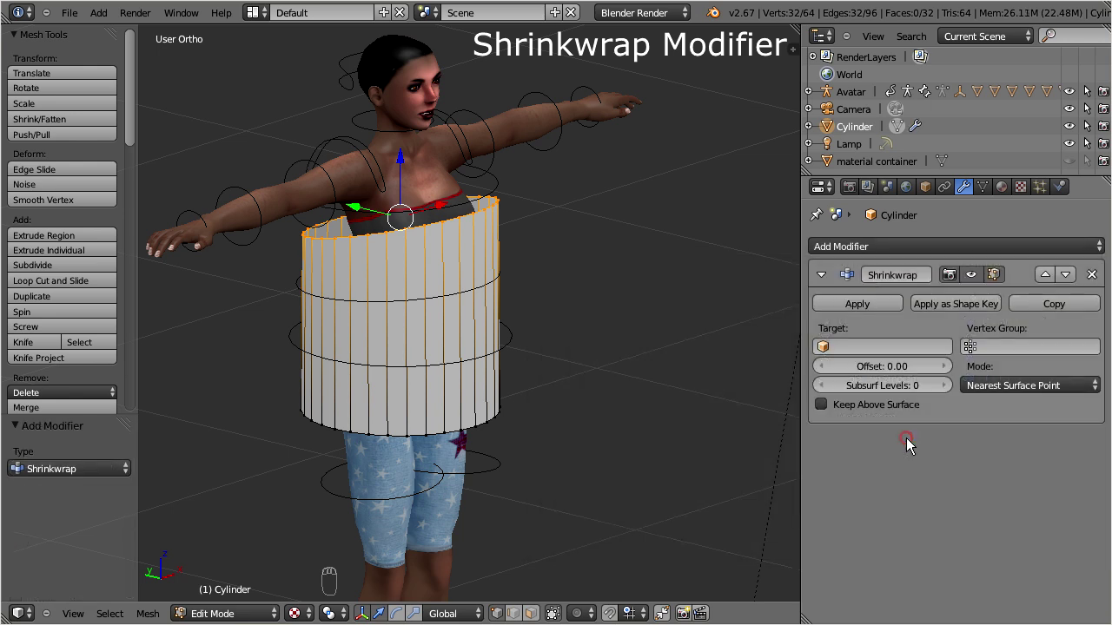
click(1091, 386)
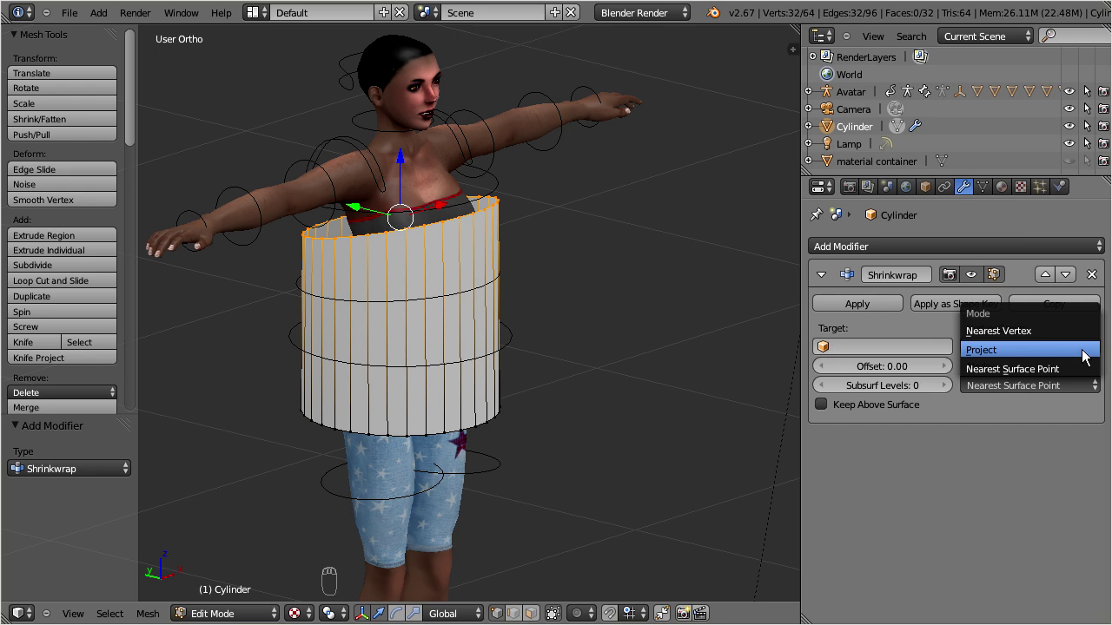
click(1082, 351)
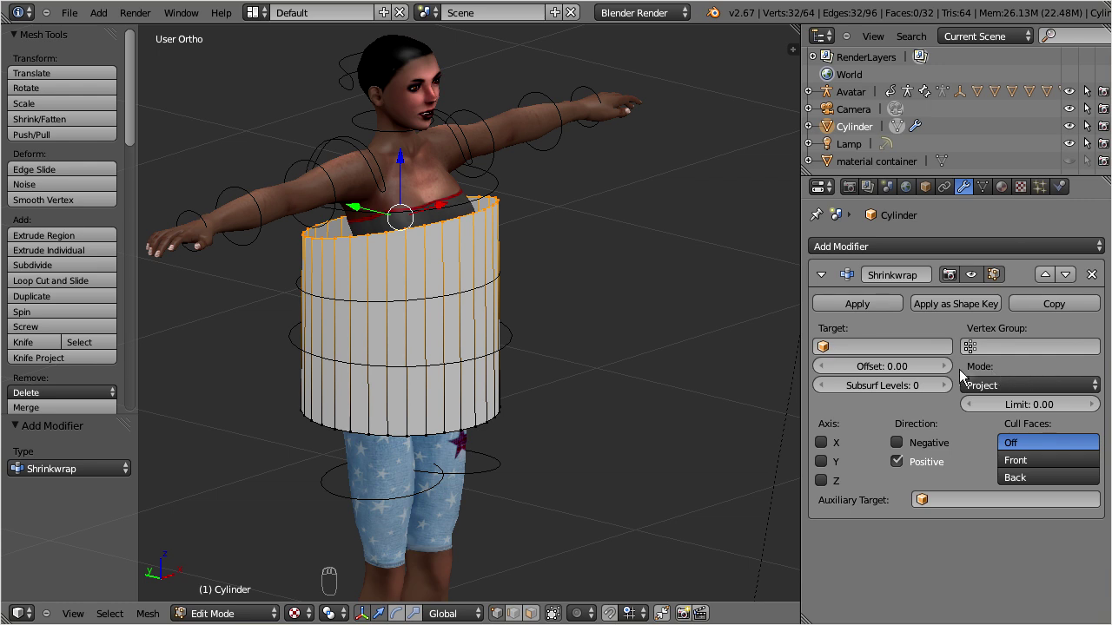
click(819, 349)
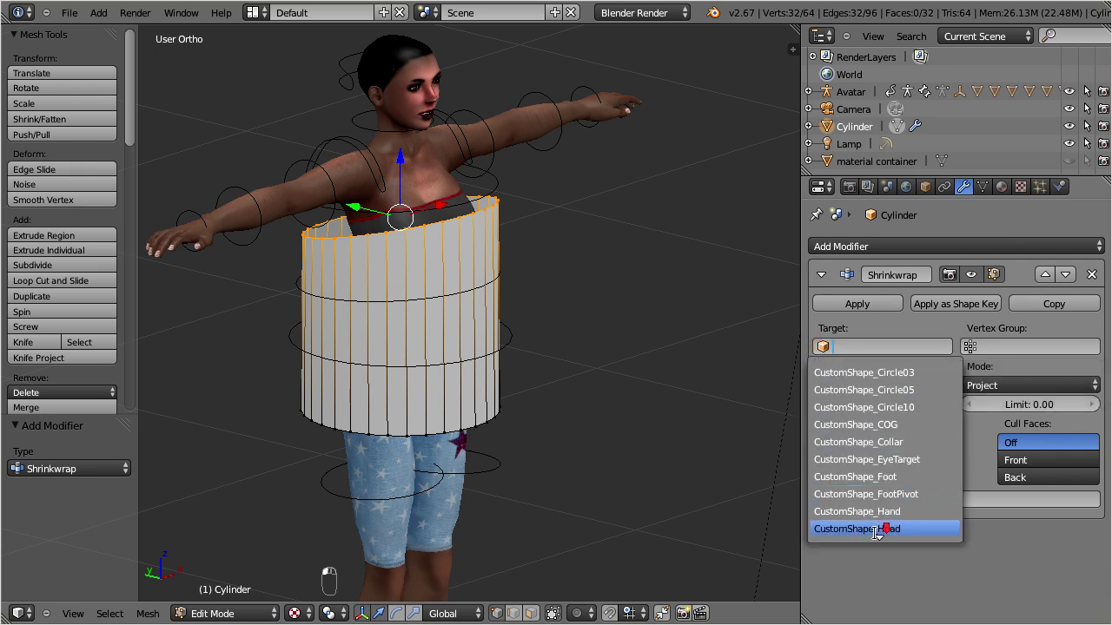
scroll(875, 534, down, 9)
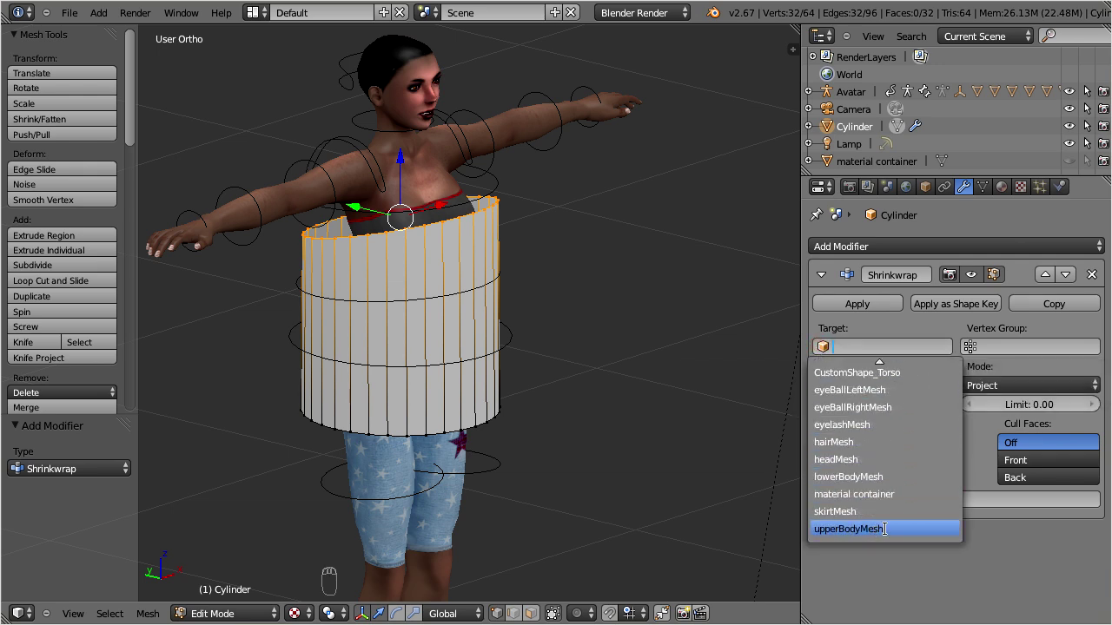
click(907, 528)
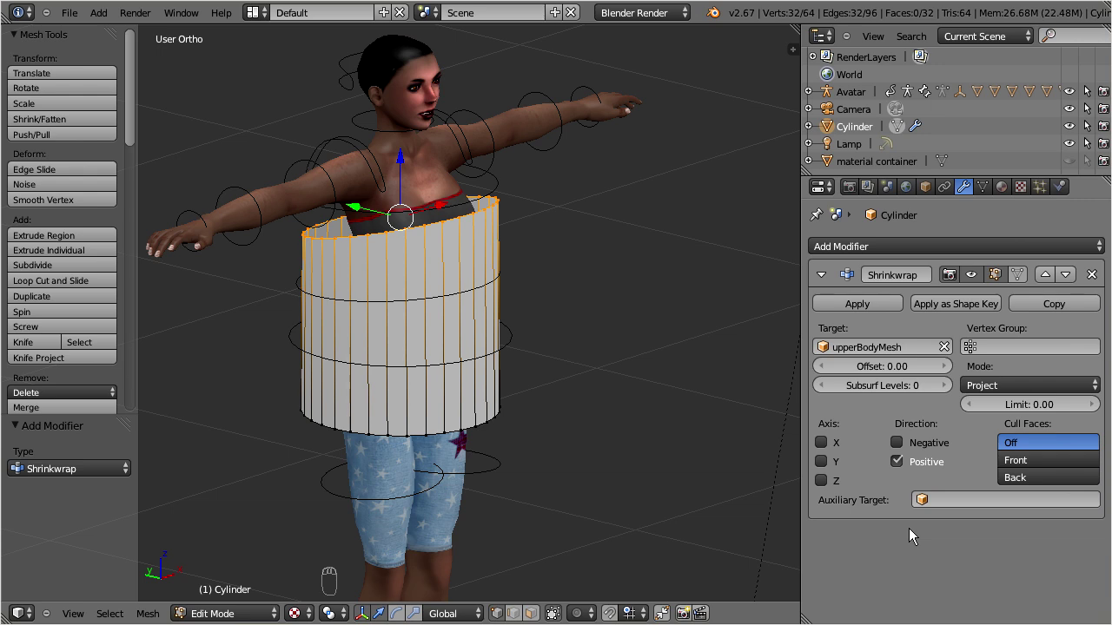
middle_drag(497, 387, 443, 377)
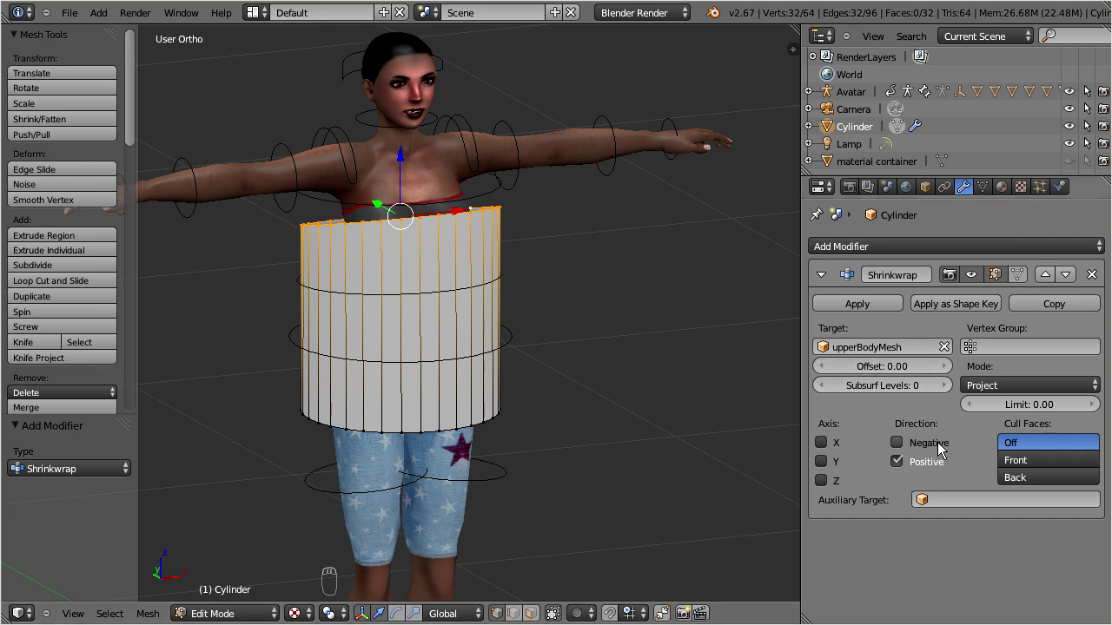
Step: Enable Negative projection and On Cage, then lower the bottom hem loop 0.122 in Z
click(900, 442)
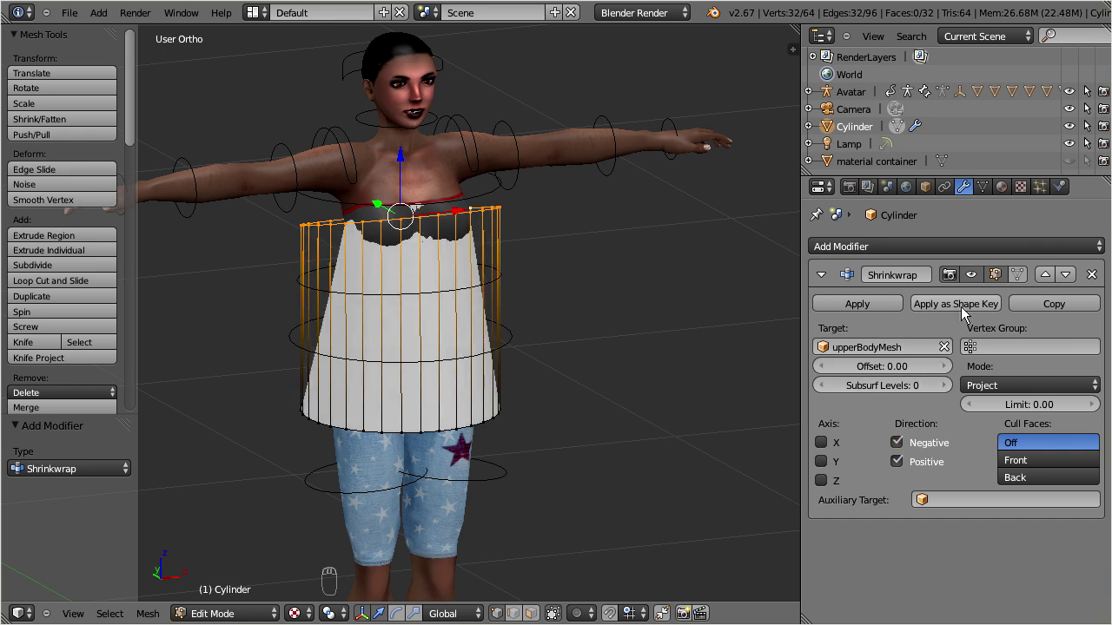
click(1019, 274)
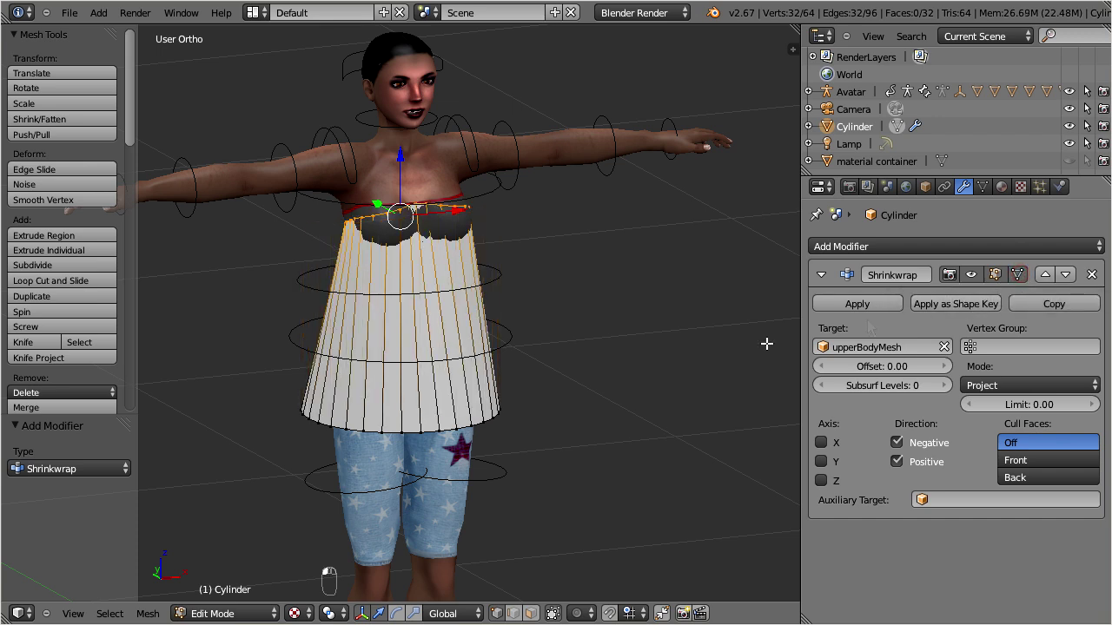
middle_drag(458, 421, 476, 396)
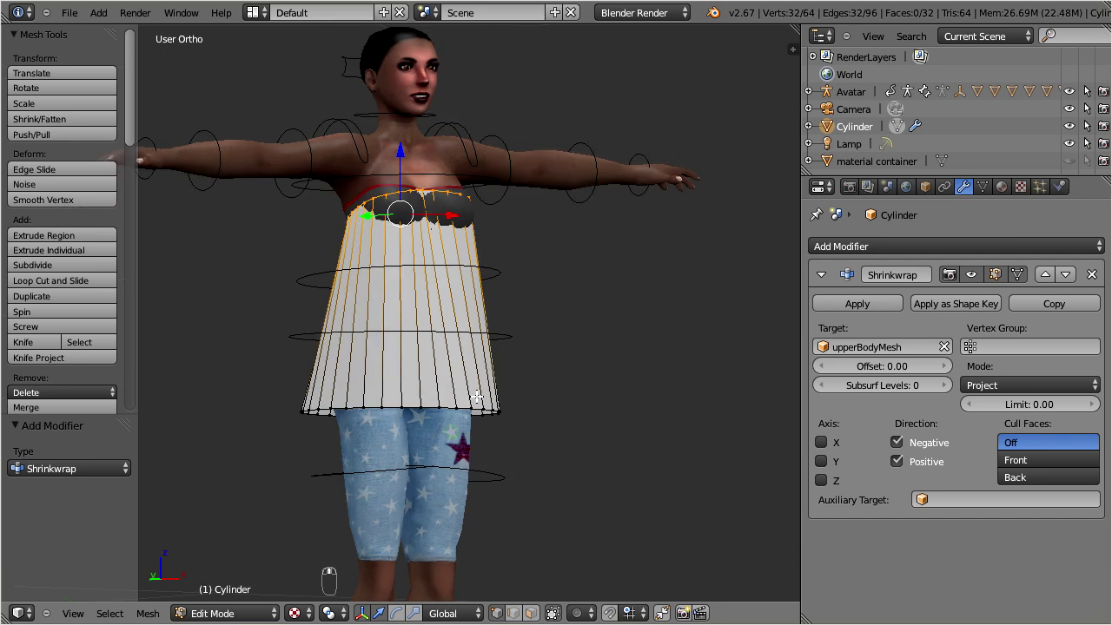
alt+right_click(413, 406)
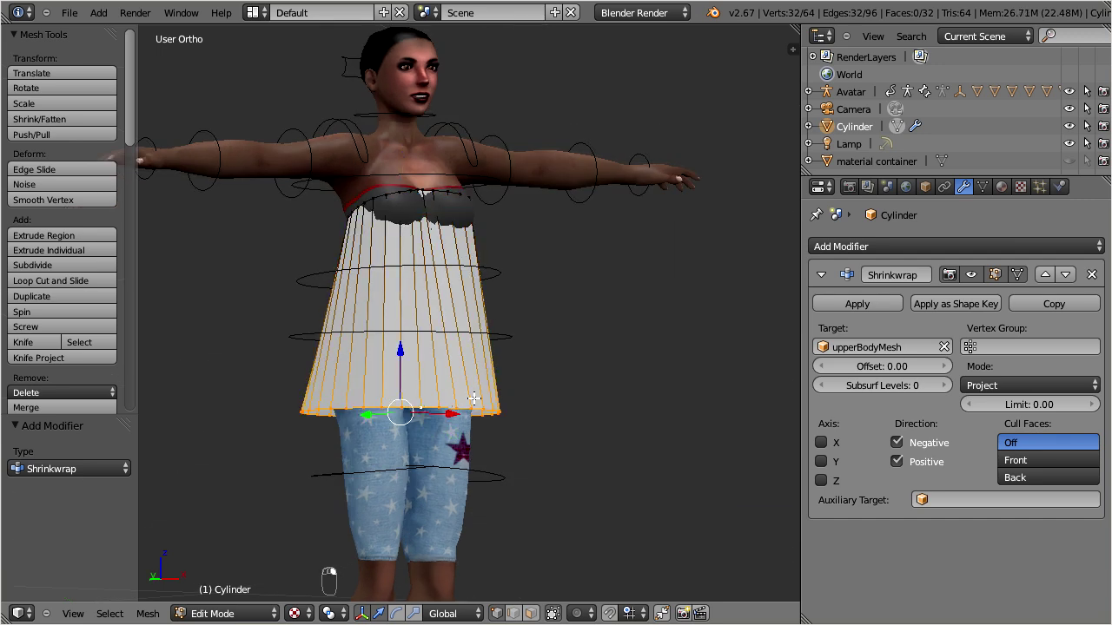
drag(401, 347, 404, 396)
scroll(380, 444, down, 2)
middle_drag(380, 445, 334, 419)
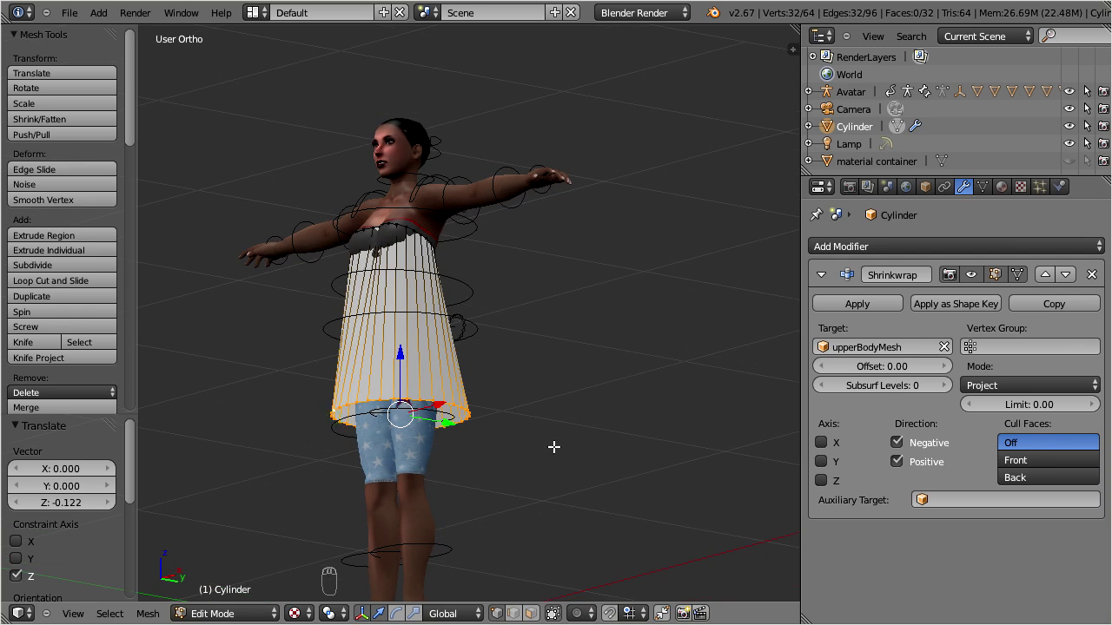
Step: Set the Shrinkwrap auxiliary target to lowerBodyMesh, then change it to skirtMesh
click(924, 503)
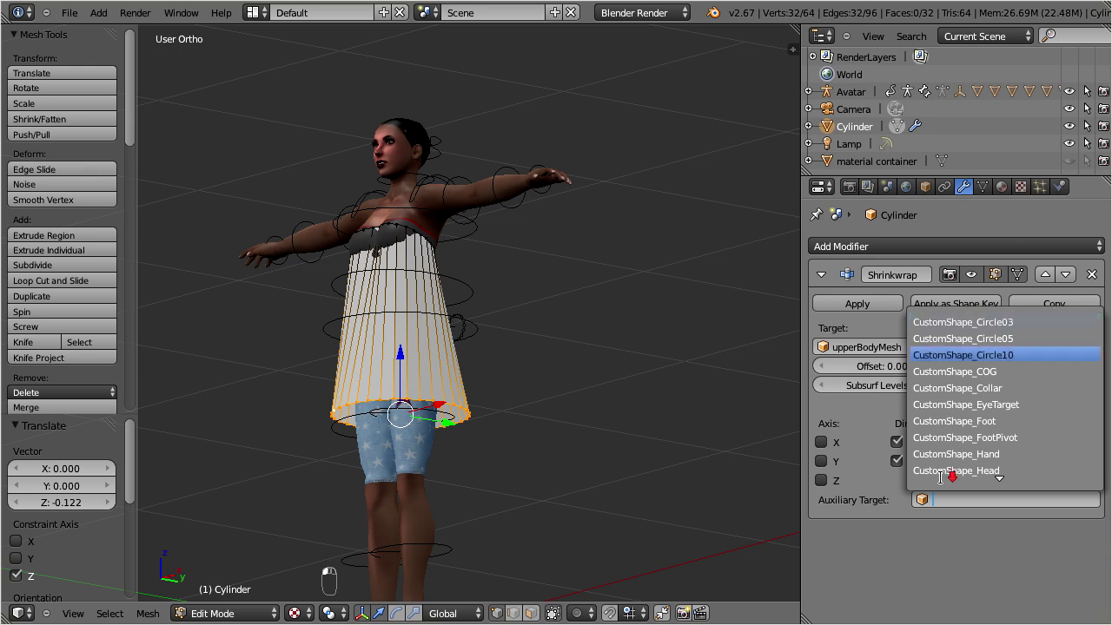
scroll(940, 477, down, 15)
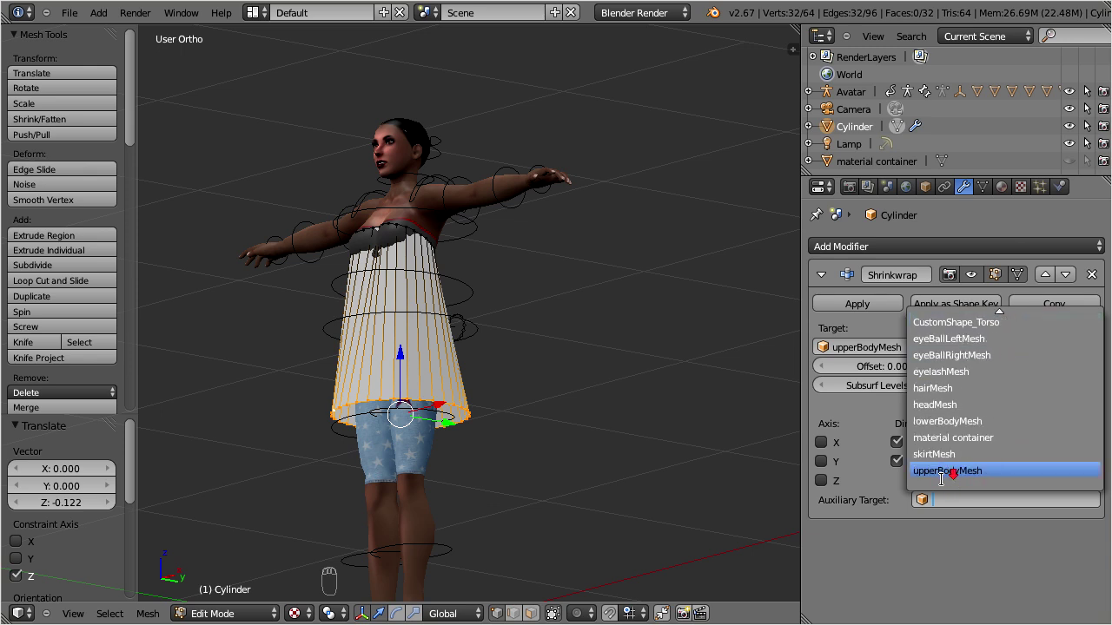
click(1058, 421)
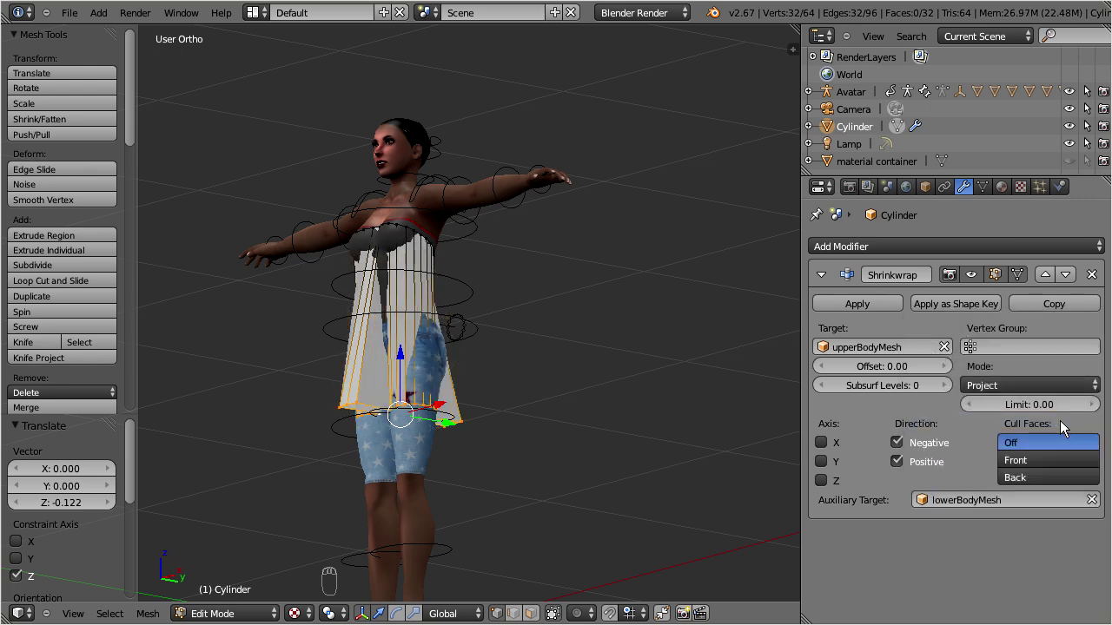
scroll(402, 454, up, 3)
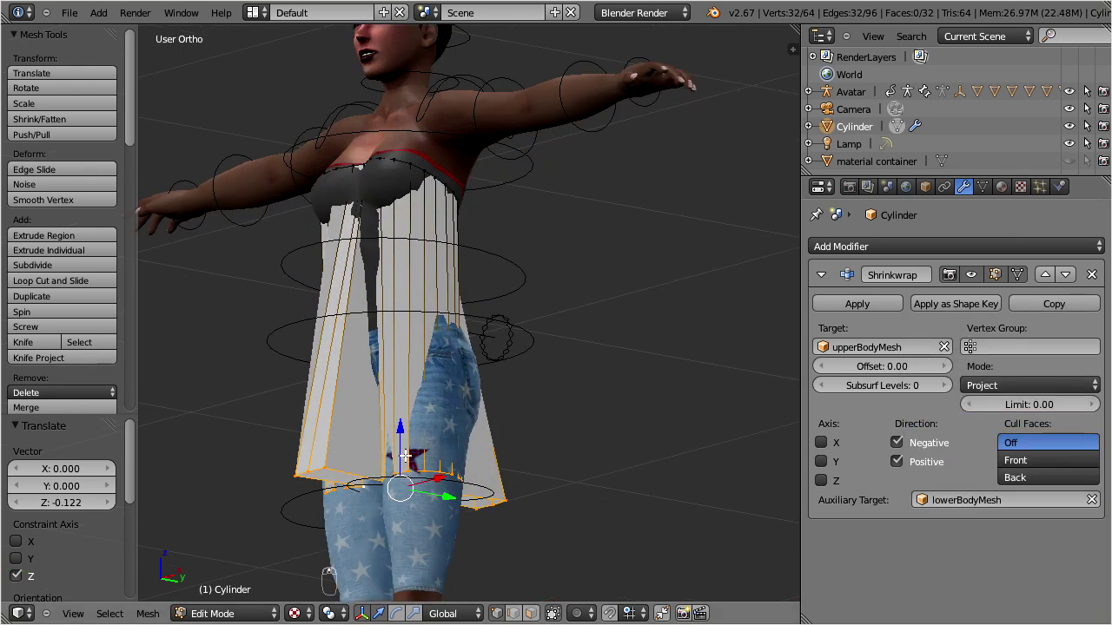
middle_drag(406, 460, 509, 492)
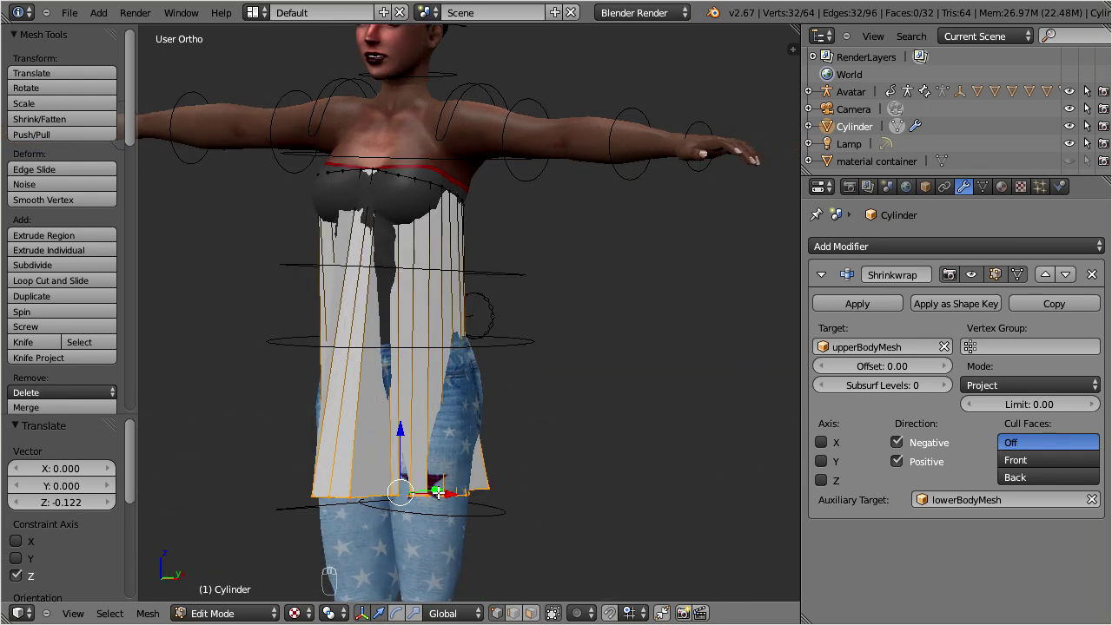
click(925, 506)
scroll(993, 499, down, 10)
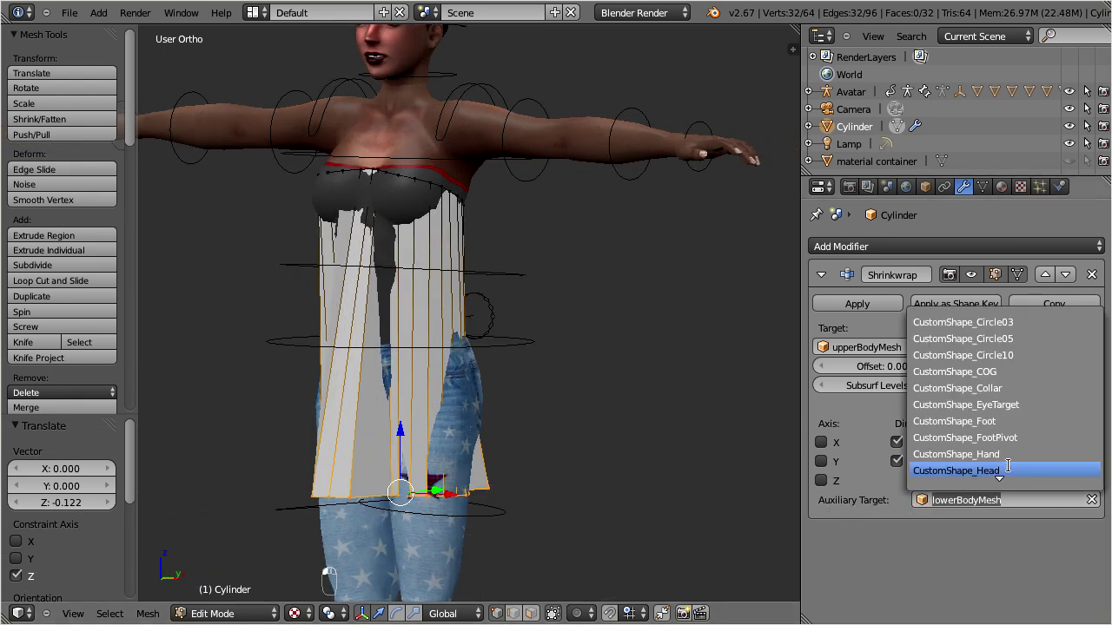
scroll(993, 500, down, 4)
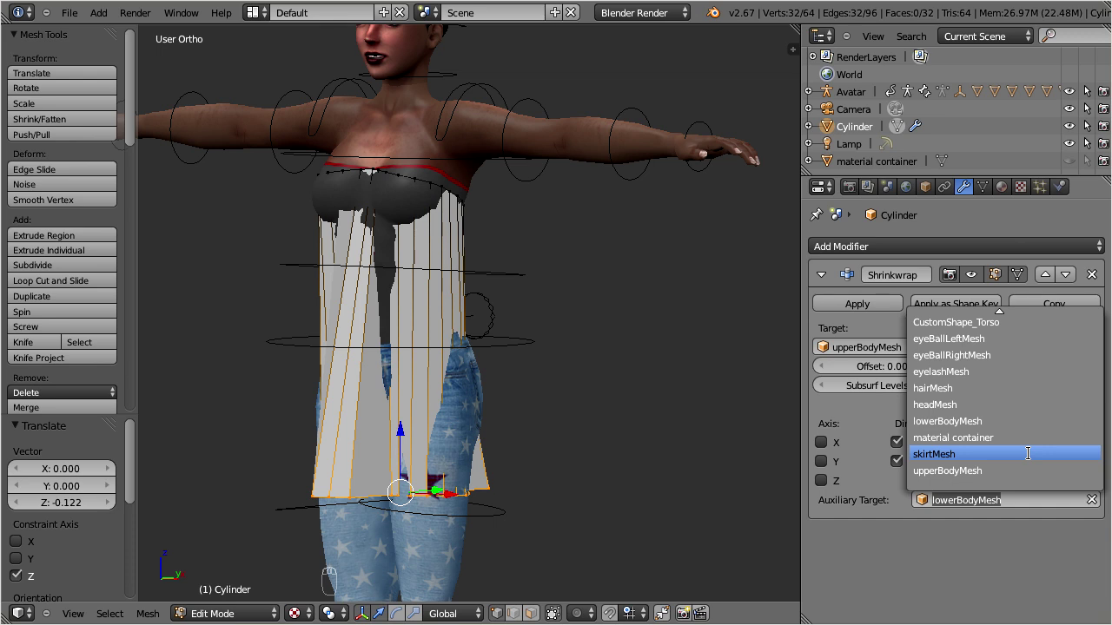
click(1029, 453)
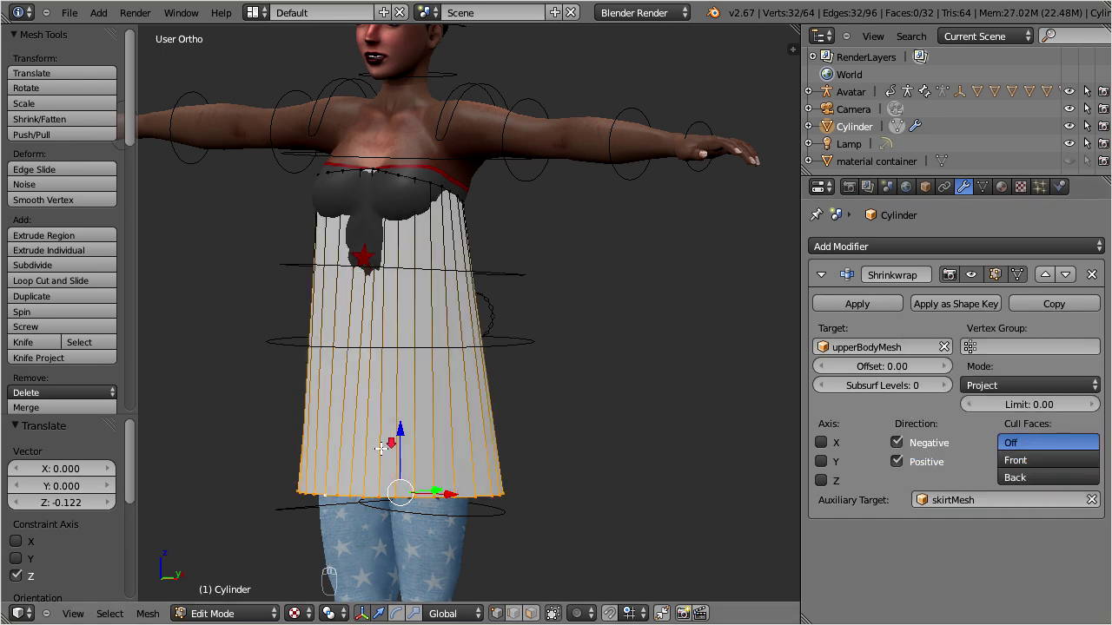
scroll(387, 447, down, 2)
middle_drag(402, 435, 485, 444)
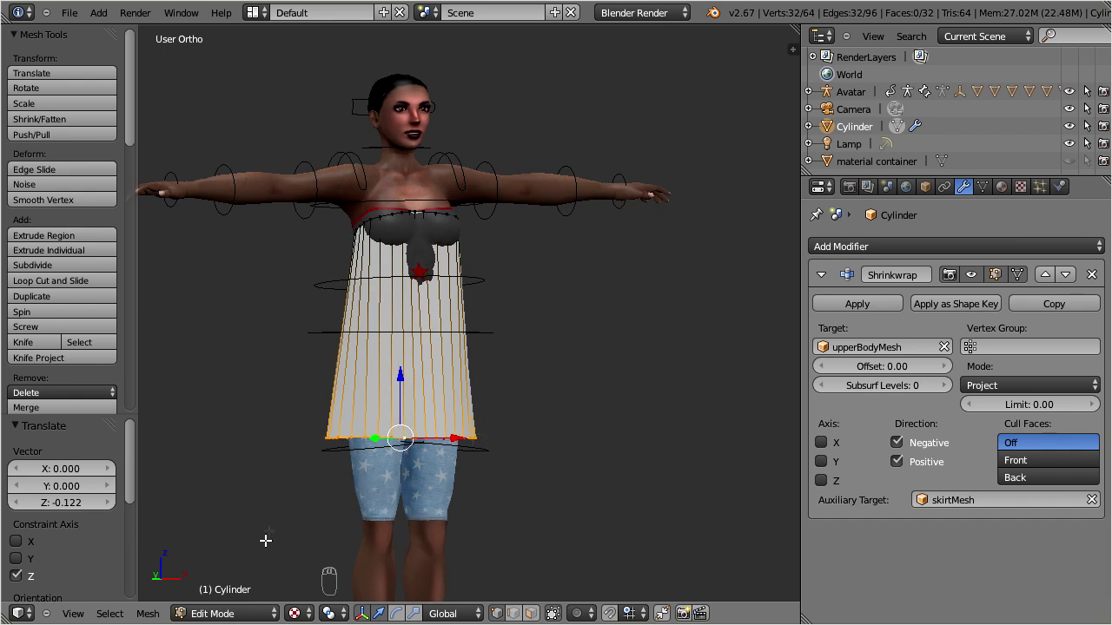
Step: In Object Mode, show and re-hide the Avatar's Skirt mesh, then reselect the Cylinder
click(263, 611)
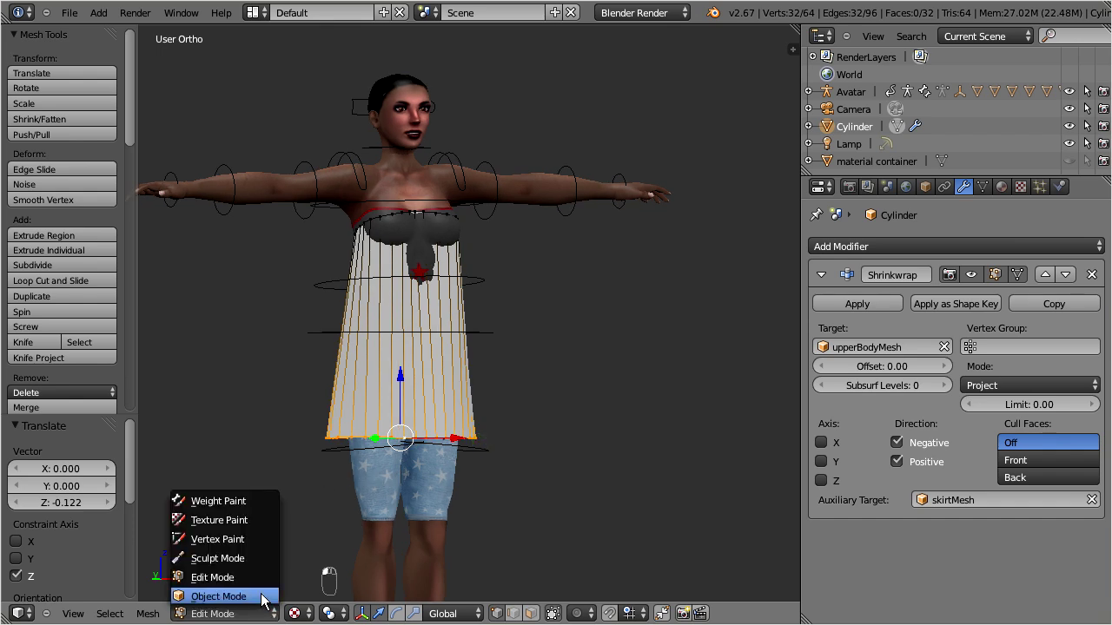
click(261, 597)
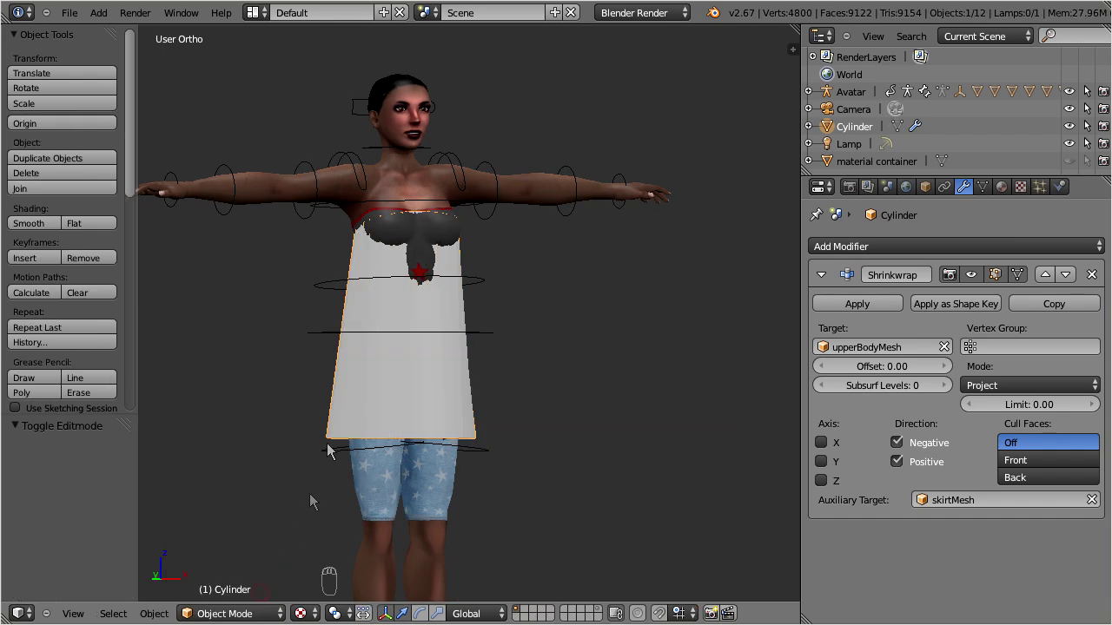
right_click(319, 332)
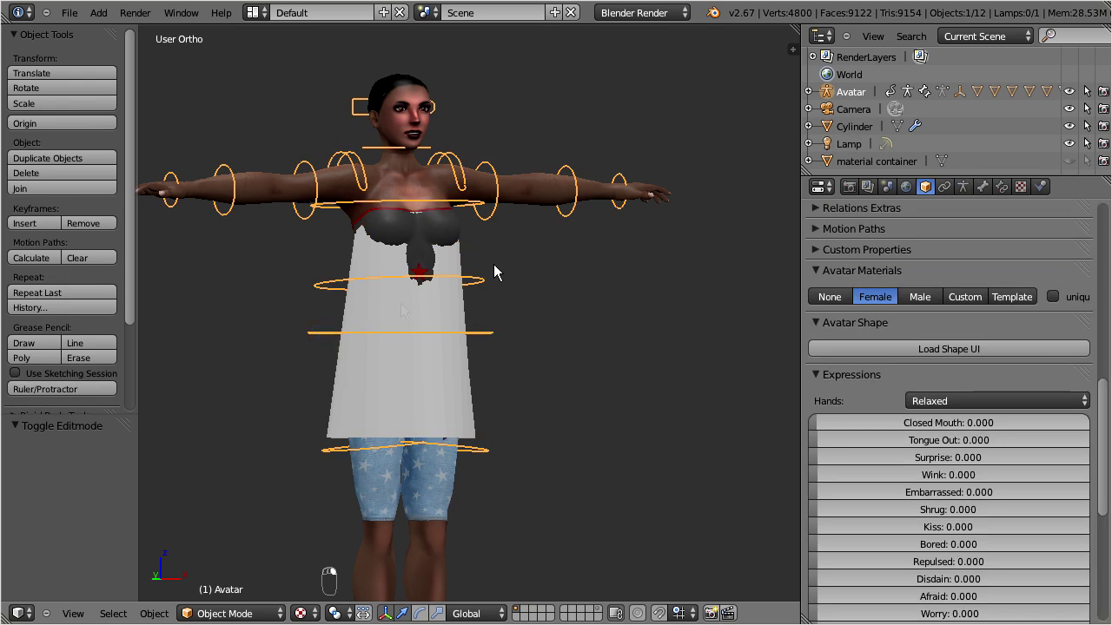
click(962, 188)
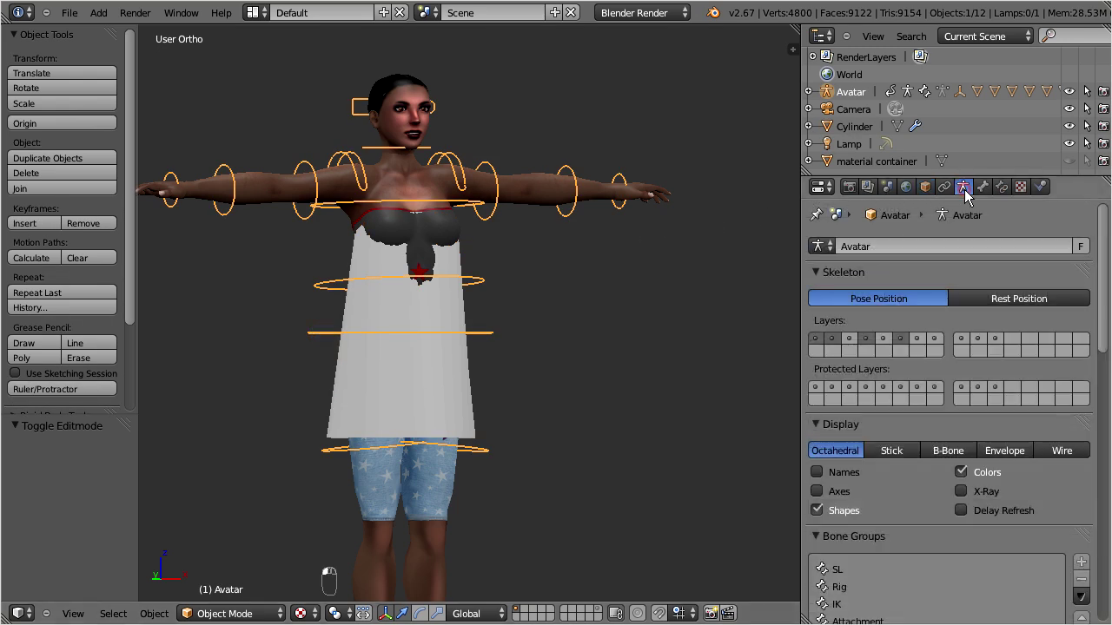
drag(1100, 231, 1102, 525)
click(1034, 606)
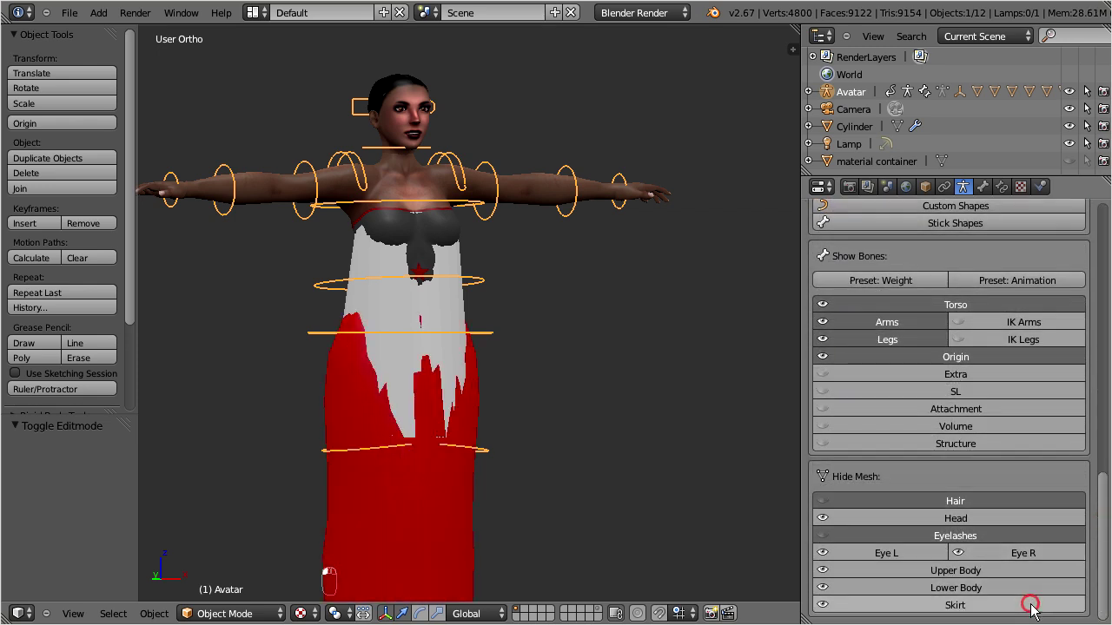
middle_drag(362, 504, 395, 501)
click(923, 606)
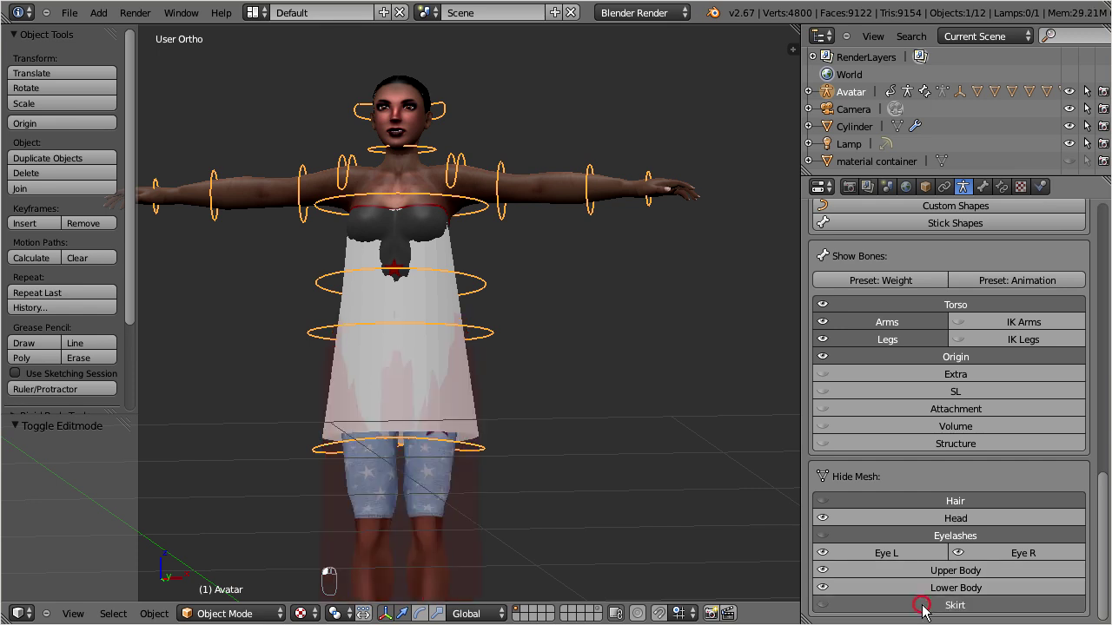
right_click(421, 380)
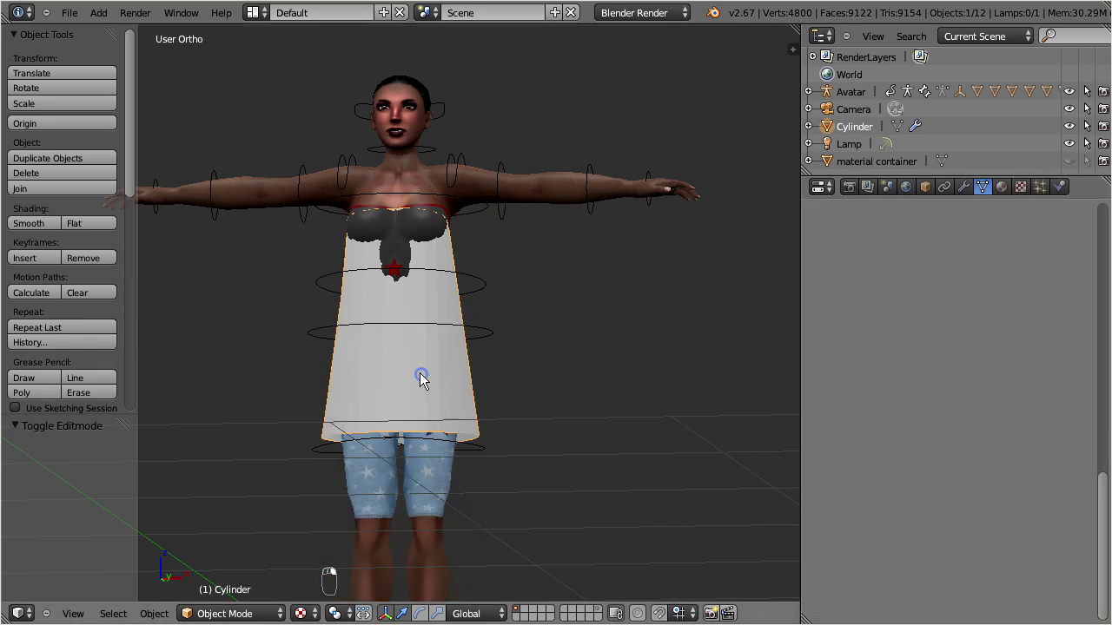
Step: Create Material.001 for the dress with an orange diffuse colour (R 0.8, G 0.136, B 0)
click(1000, 186)
click(968, 301)
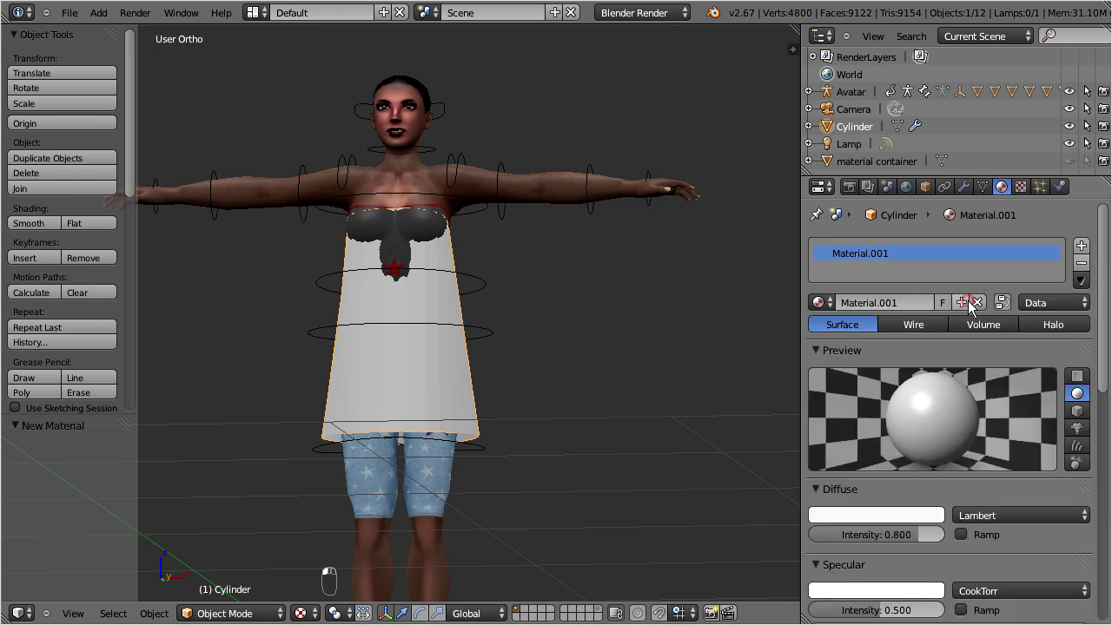
click(897, 512)
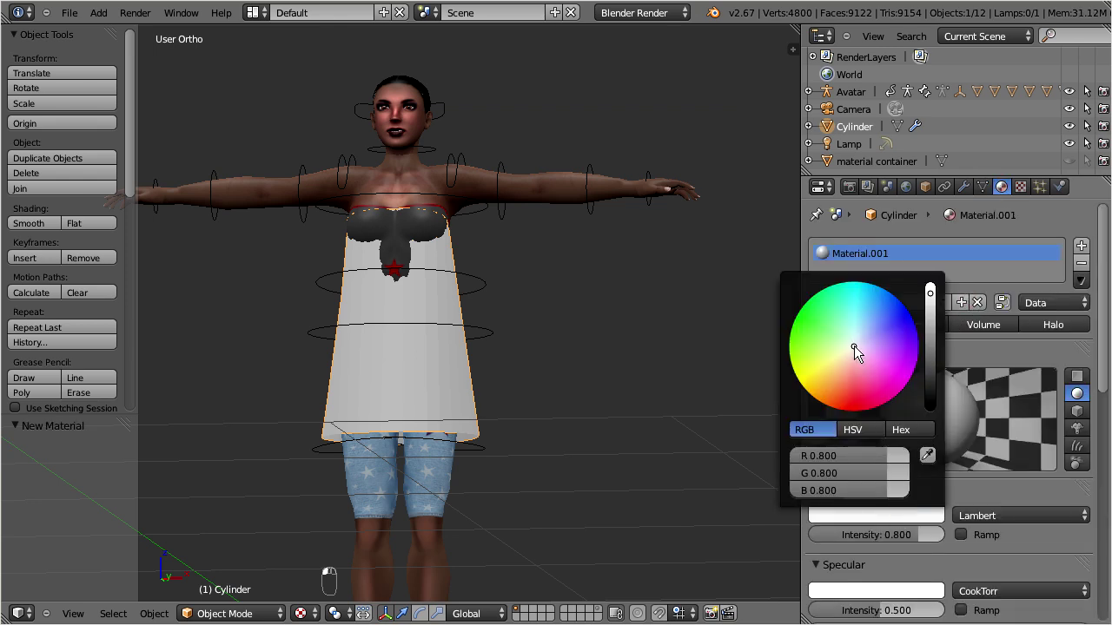
drag(854, 346, 845, 414)
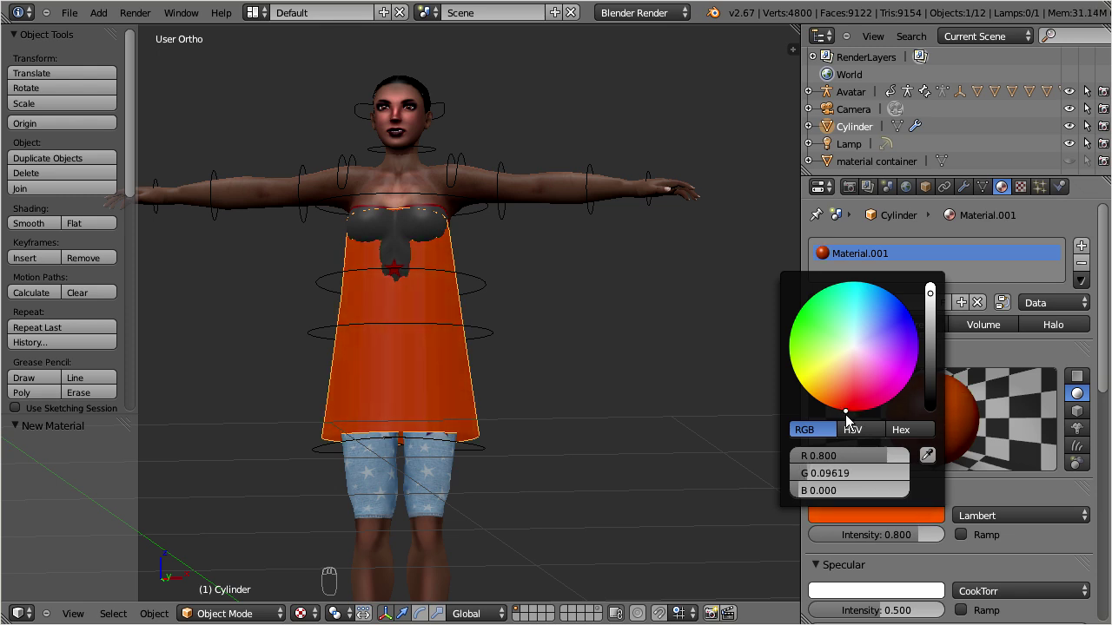
click(590, 358)
scroll(567, 396, up, 2)
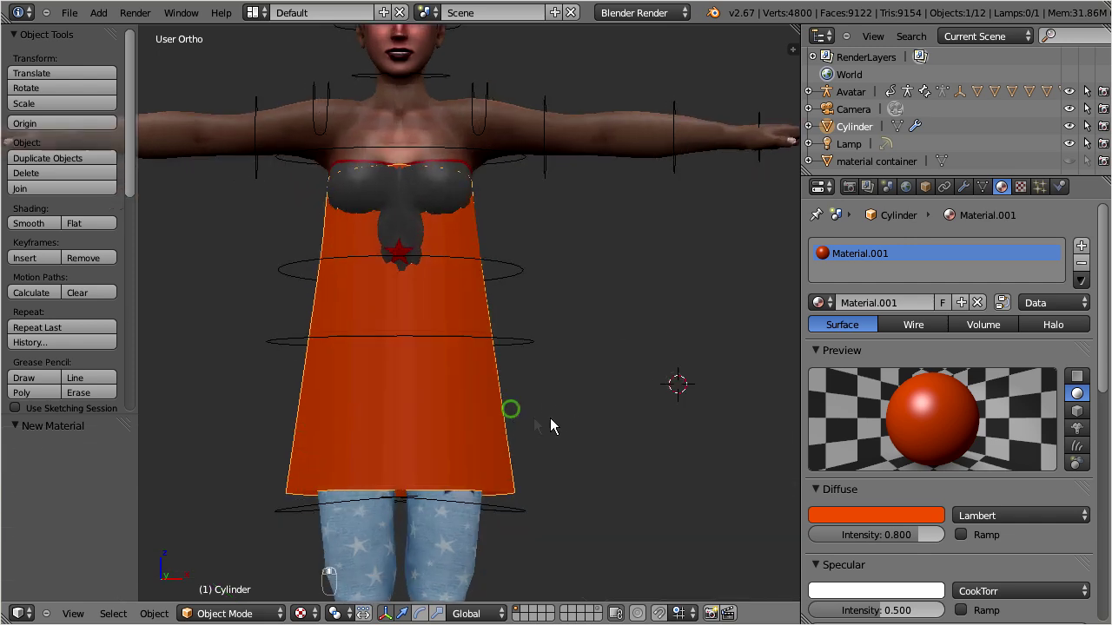
middle_drag(551, 426, 603, 417)
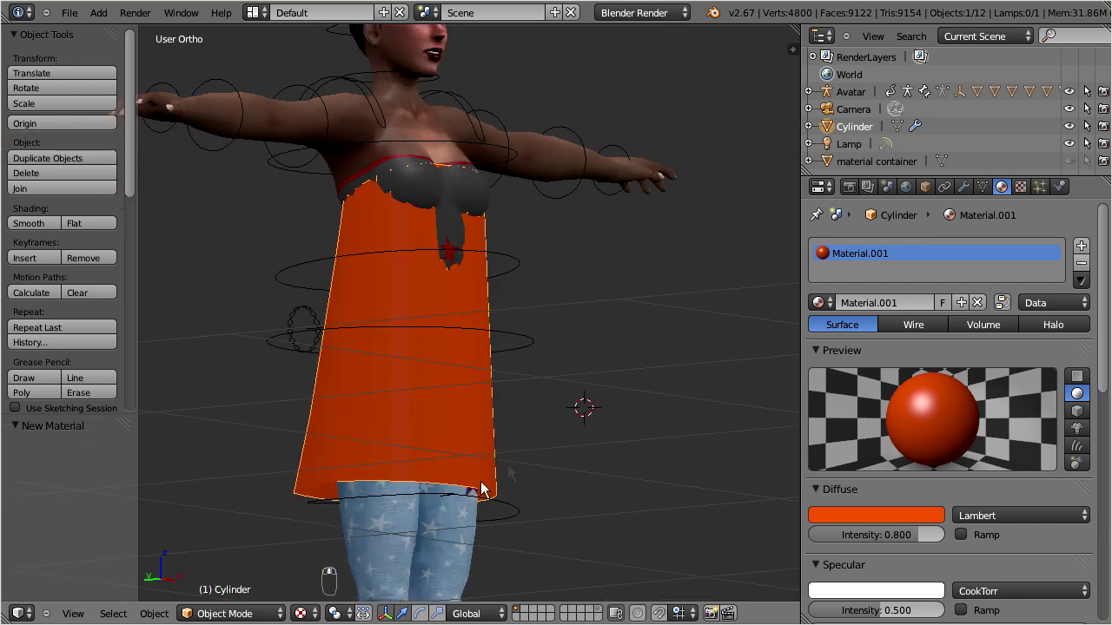
Step: Enter Edit Mode on the dress and show the Mesh Info panel in a widened tool shelf
click(243, 613)
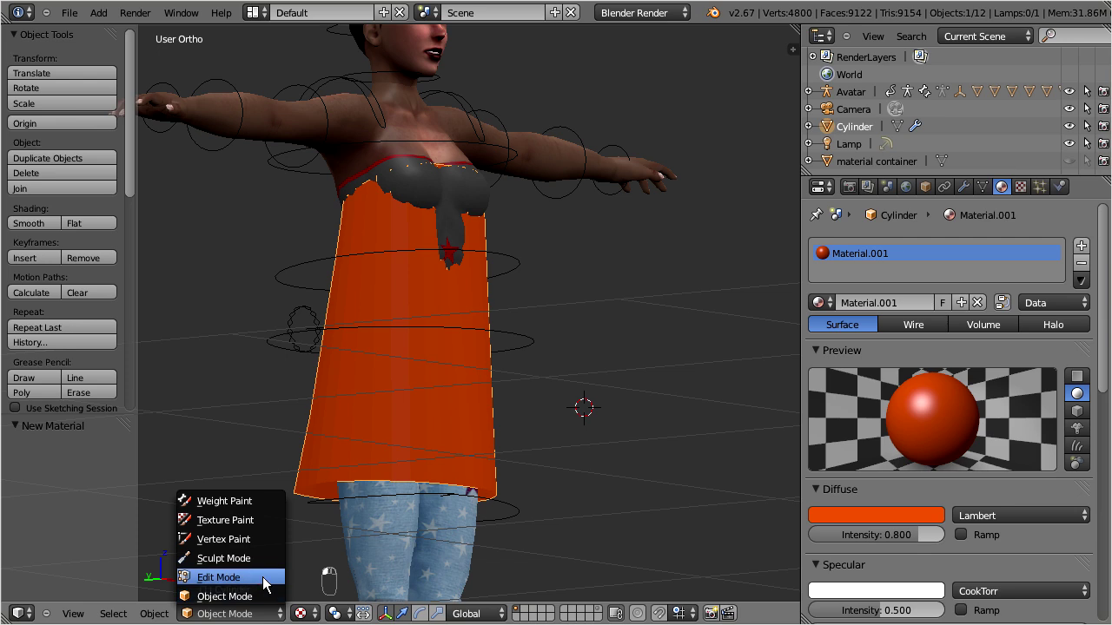
click(261, 577)
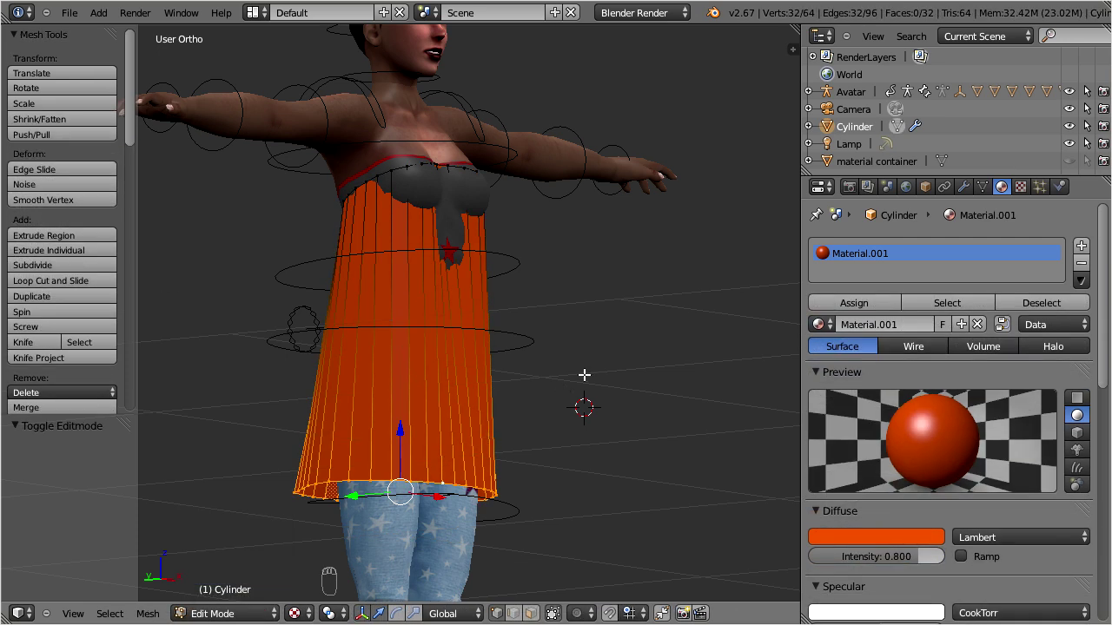
click(13, 34)
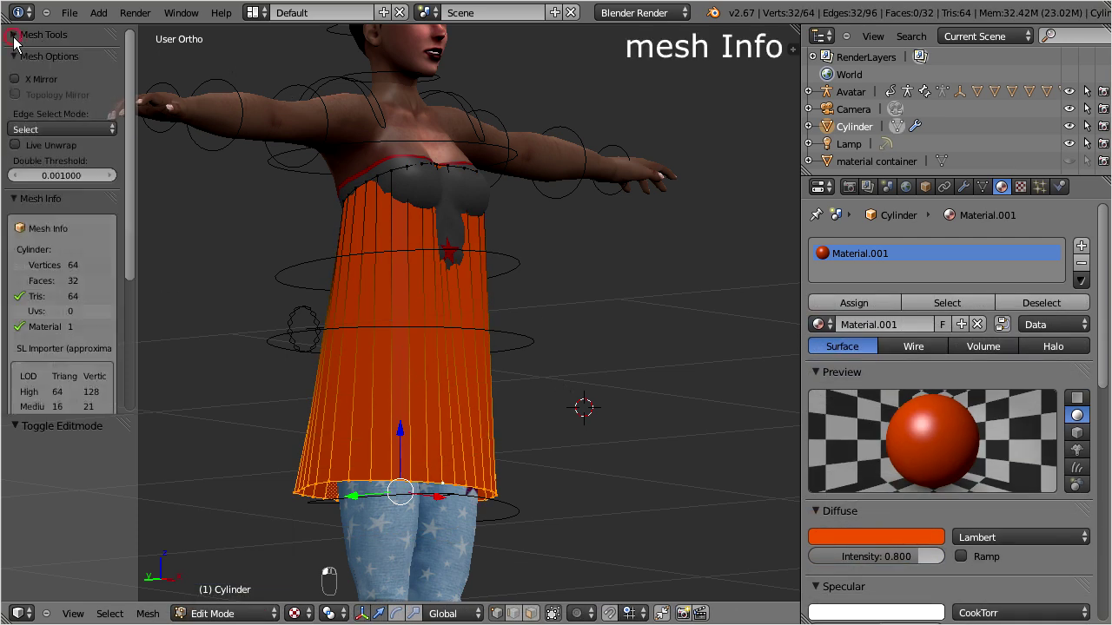
drag(127, 204, 130, 336)
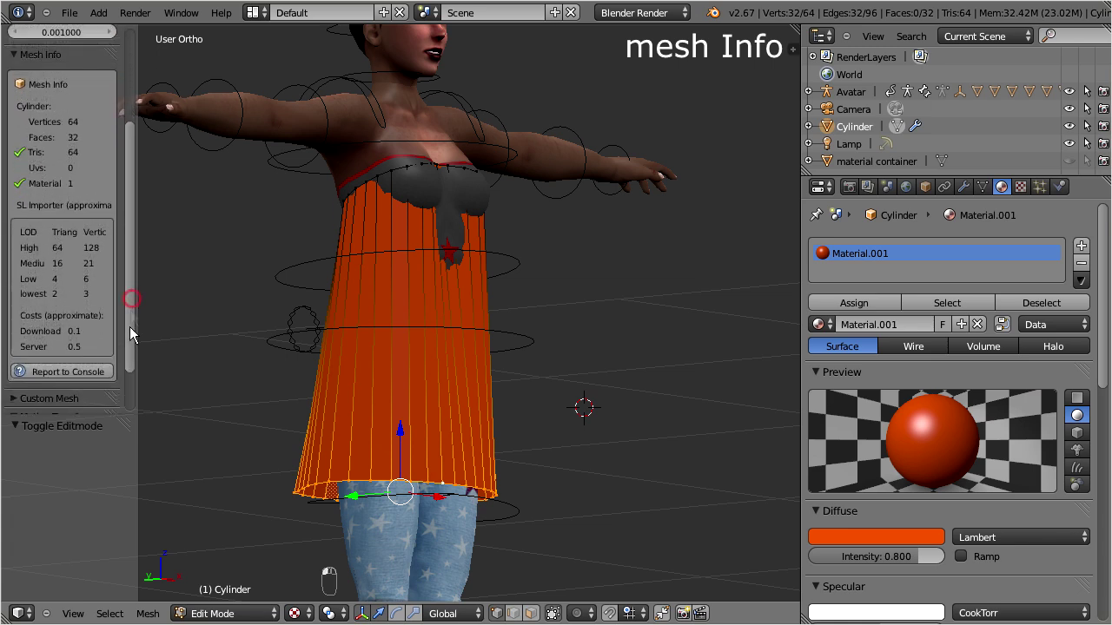
click(85, 415)
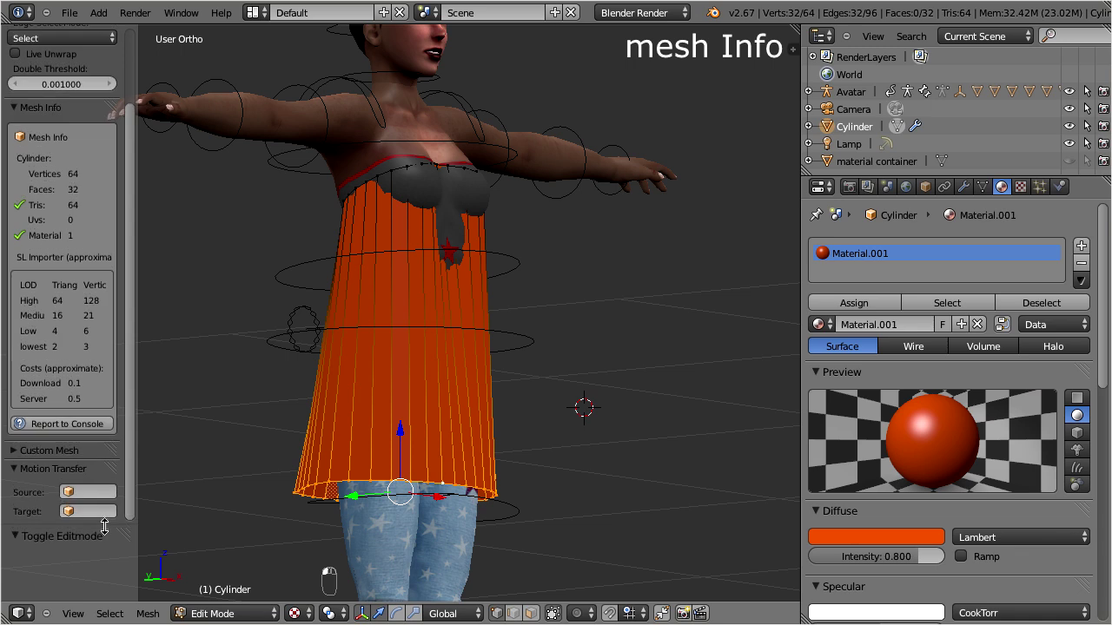
drag(139, 437, 163, 435)
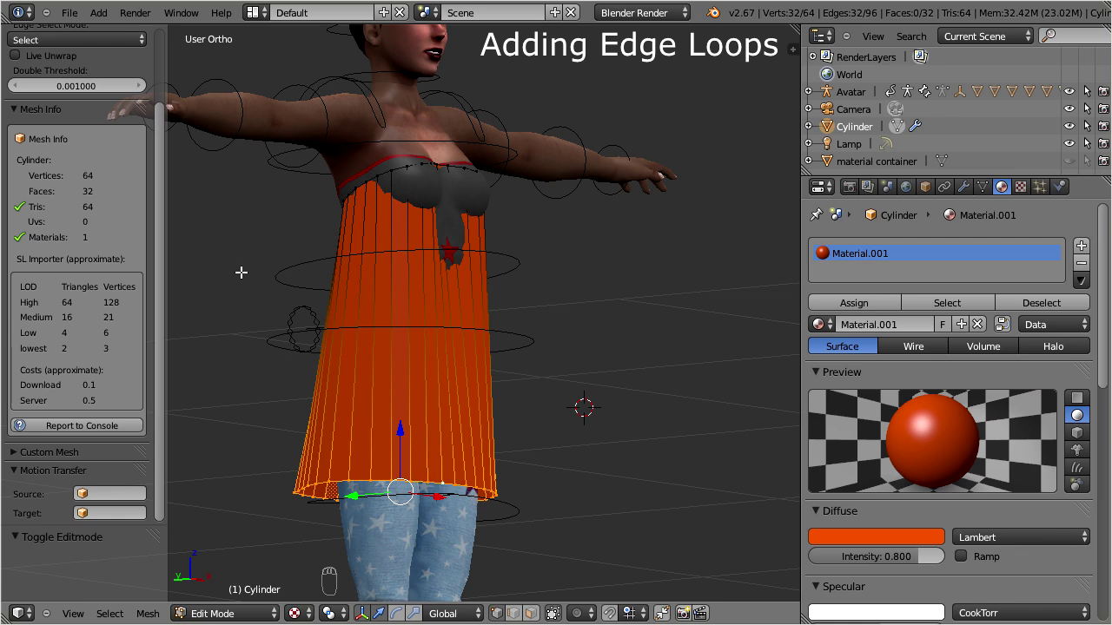
Step: Loop-cut six horizontal edge loops around the dress skirt
key(ctrl+r)
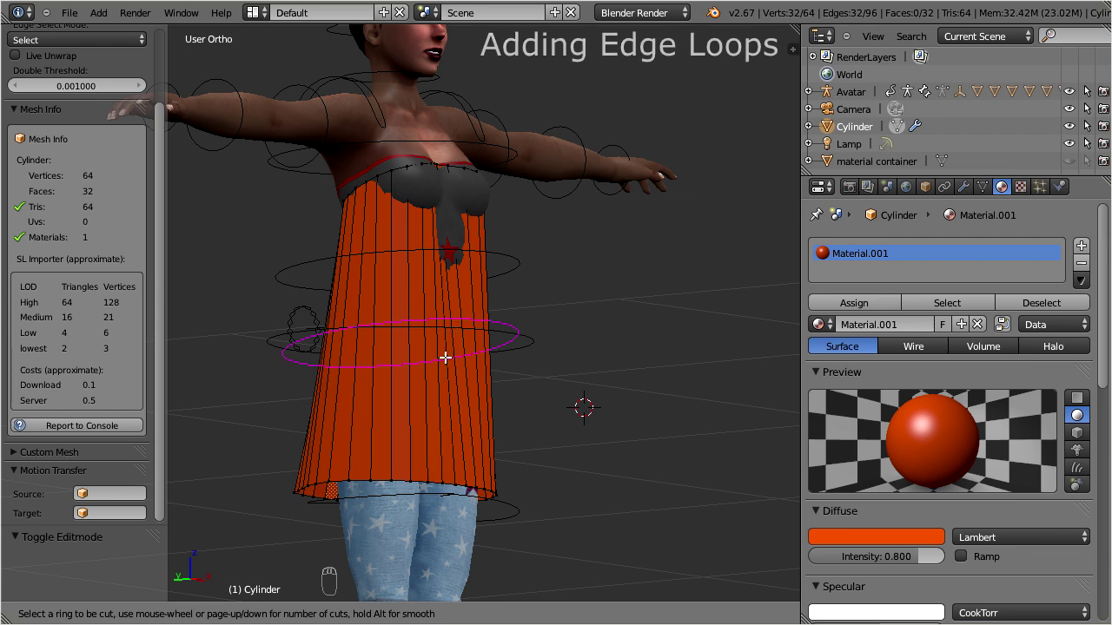
scroll(445, 357, up, 2)
scroll(446, 357, up, 2)
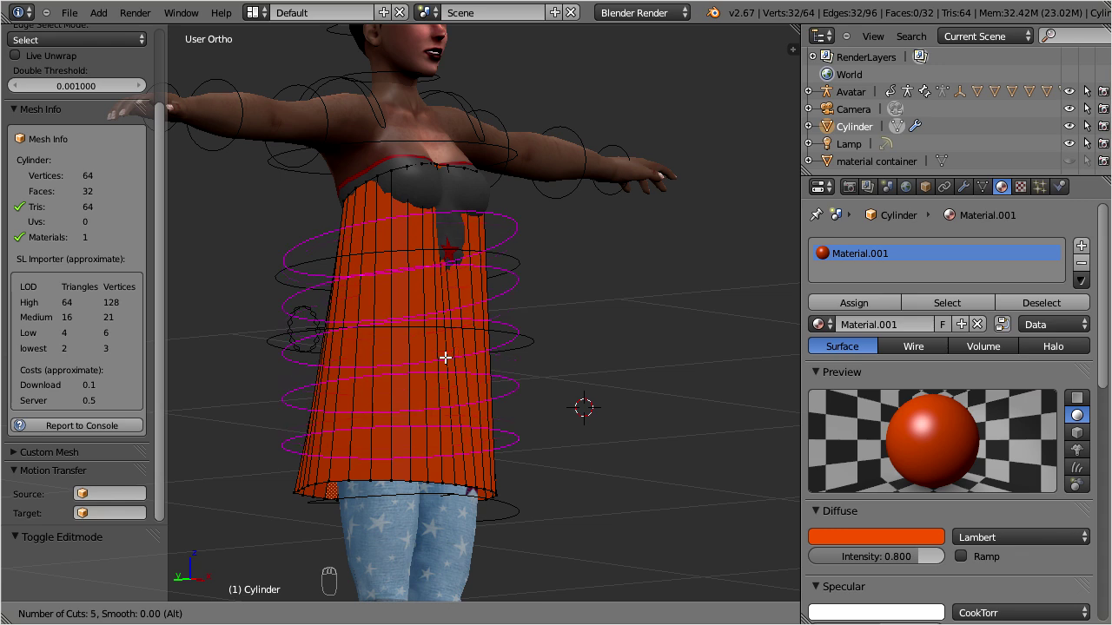
scroll(444, 357, up, 1)
click(444, 357)
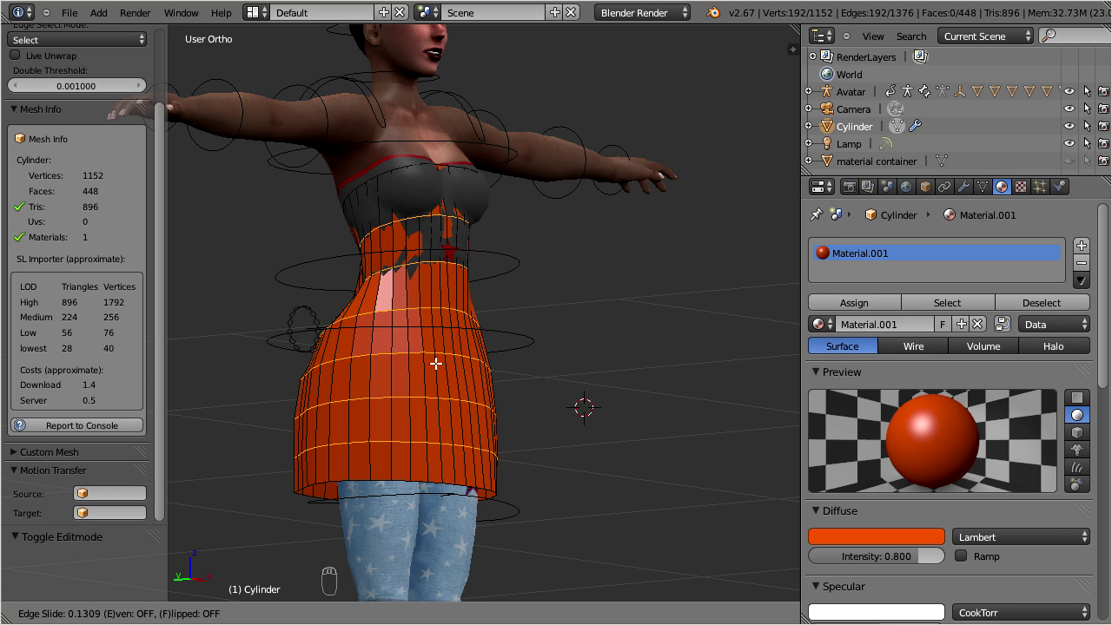
click(435, 364)
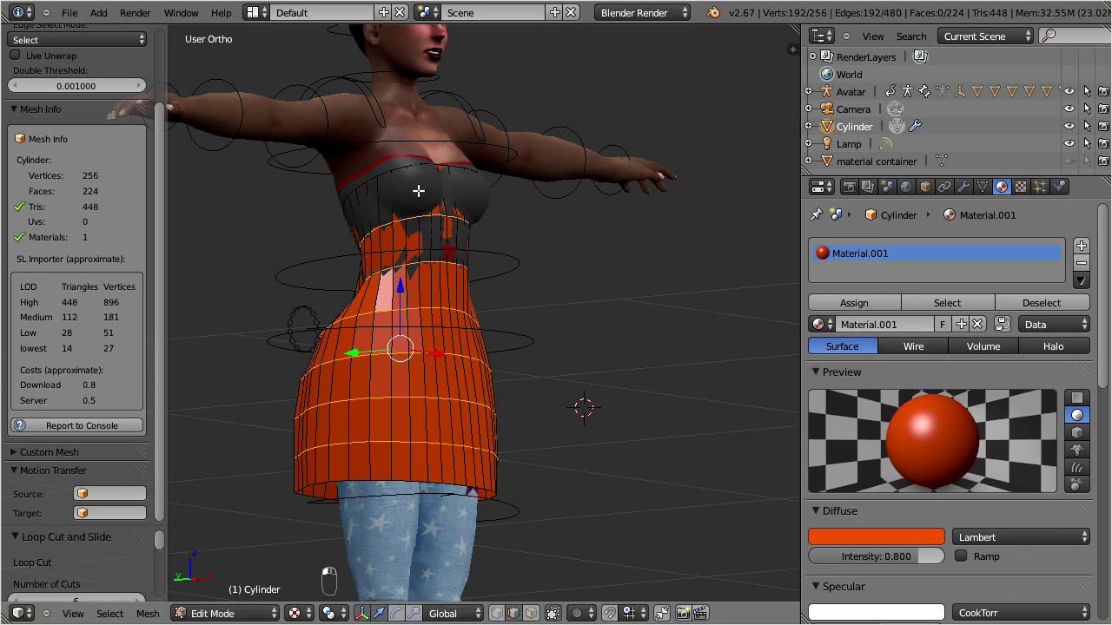
Step: Add two edge loops around the bust and orbit to inspect the dress
key(ctrl+r)
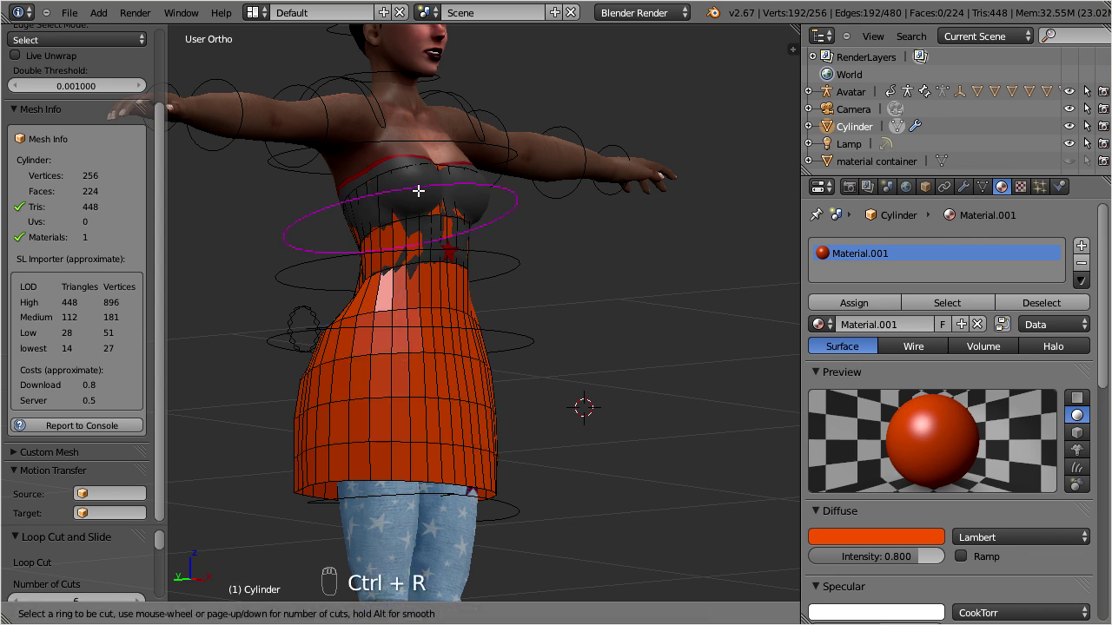
scroll(418, 190, up, 1)
click(417, 190)
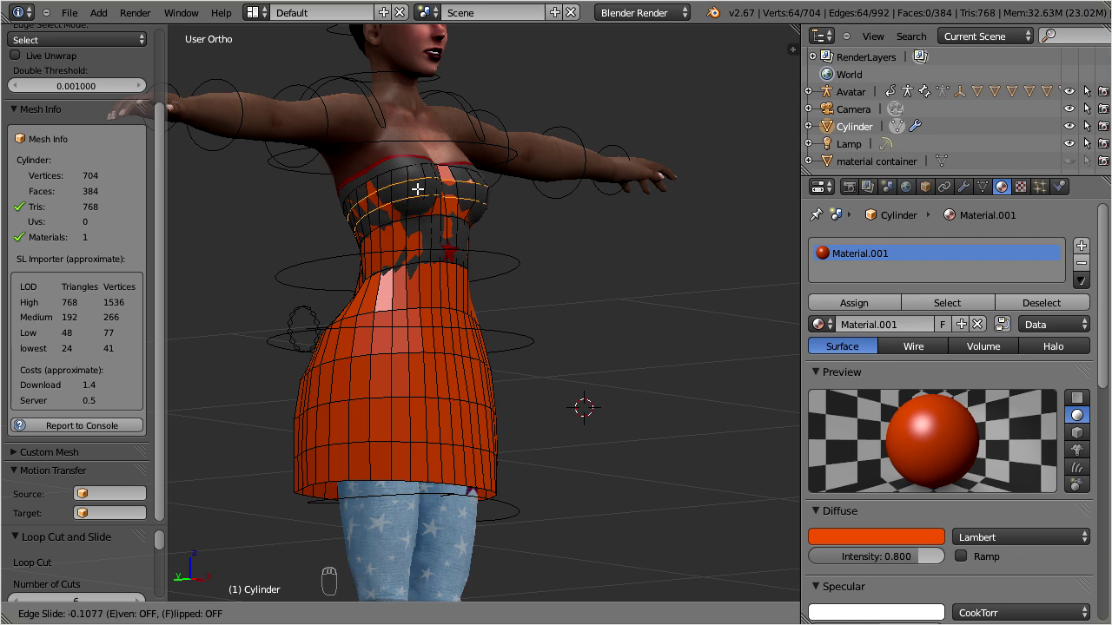
click(418, 190)
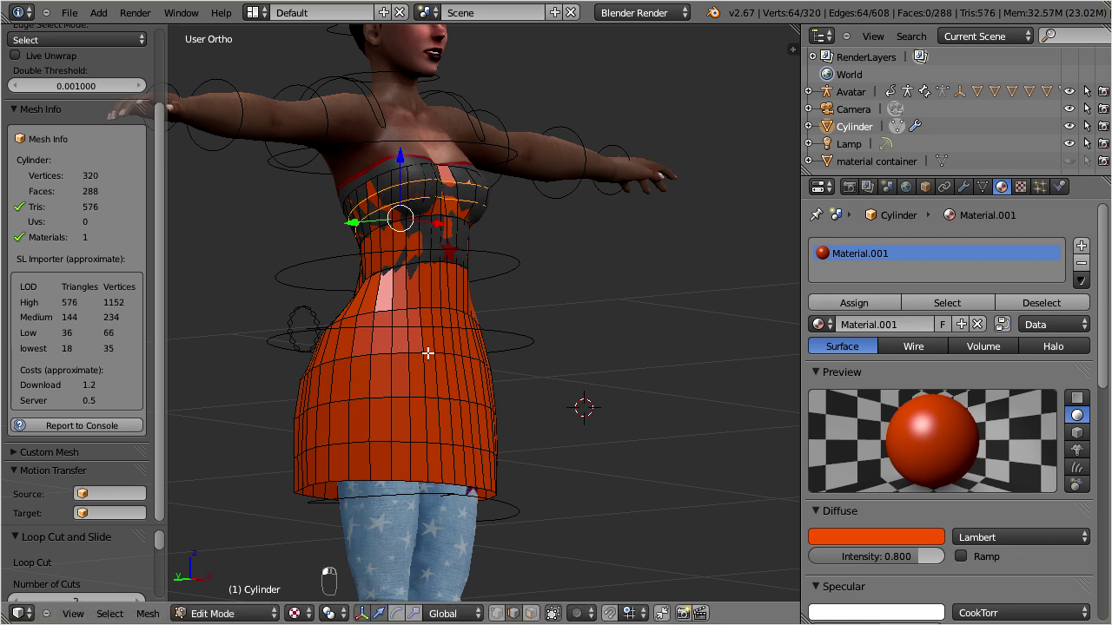
key(ctrl+z)
middle_drag(433, 370, 295, 321)
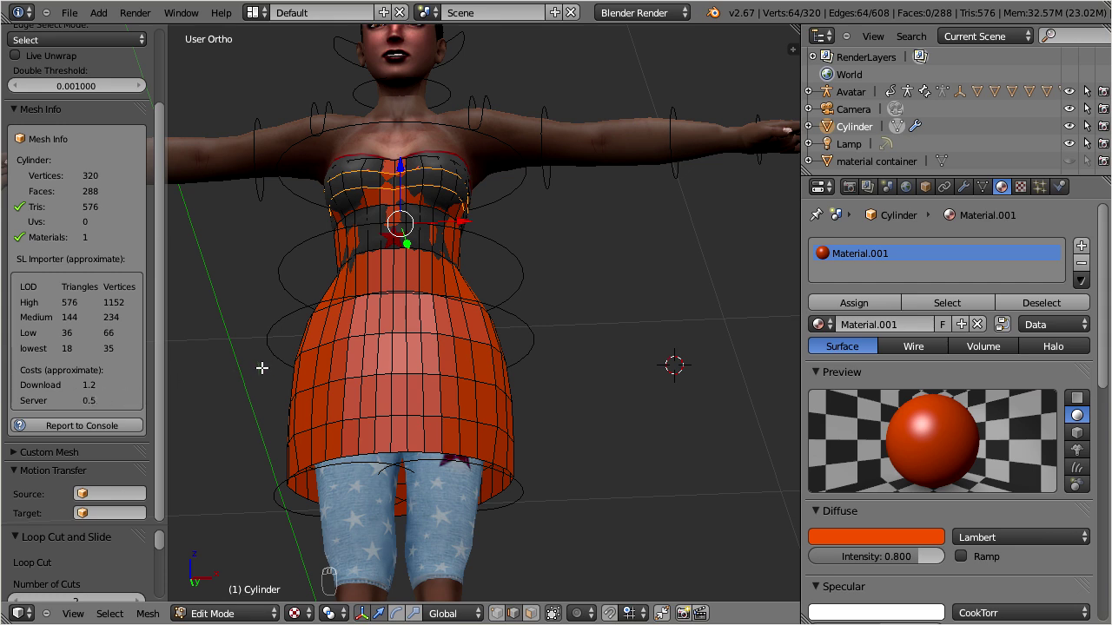
middle_drag(425, 346, 443, 358)
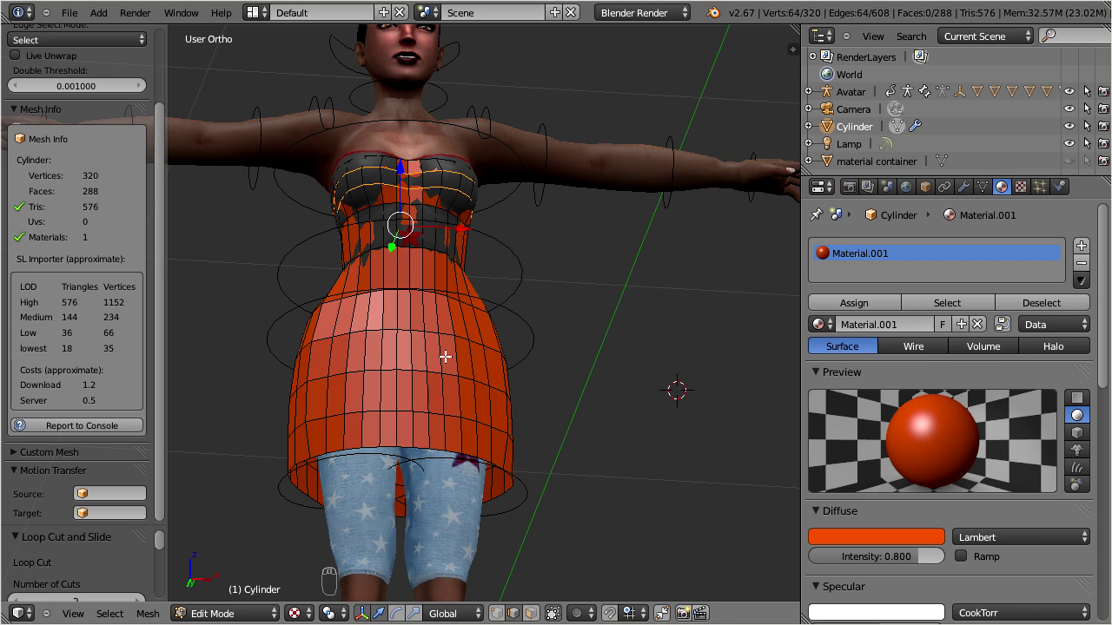
middle_drag(445, 357, 517, 349)
scroll(519, 347, up, 1)
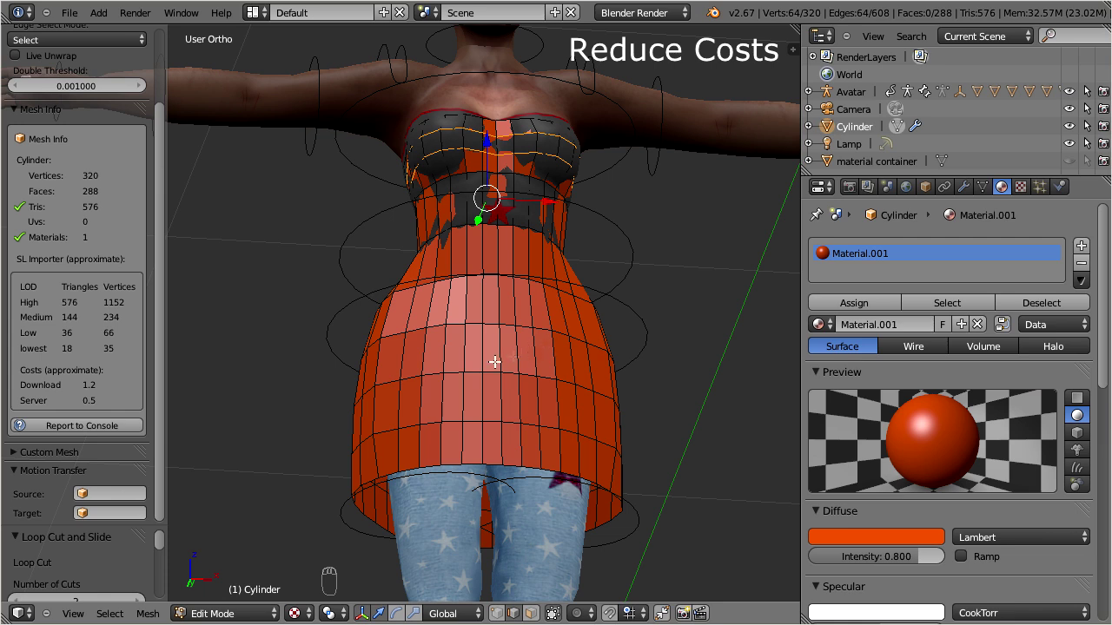
Step: Return the dress to Object Mode and enlarge the Mesh Info panel to show its costs
click(272, 614)
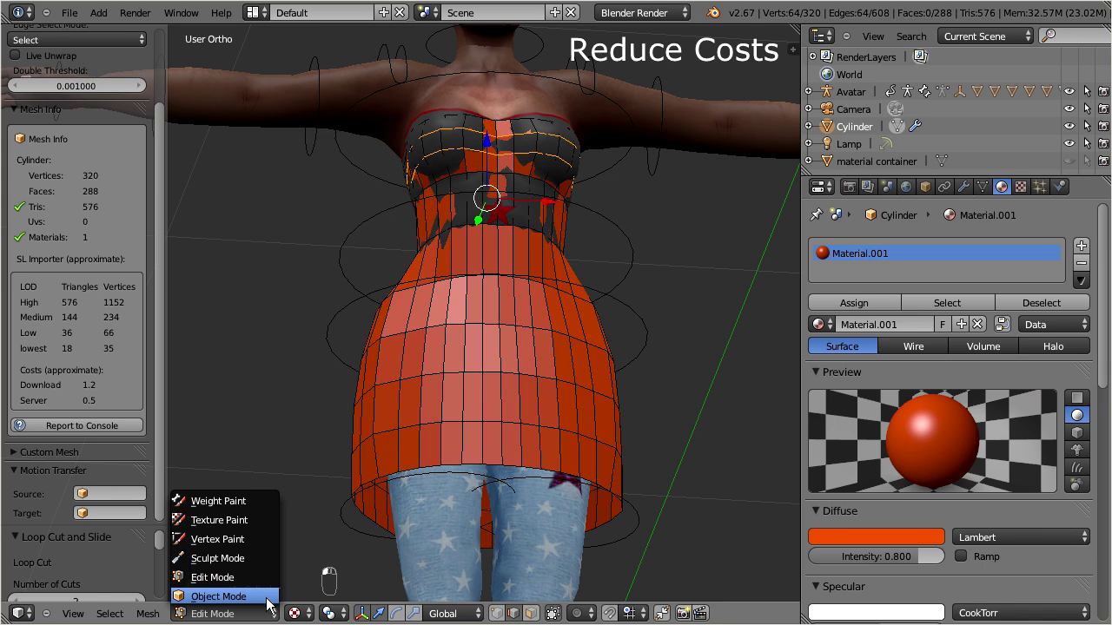
click(219, 597)
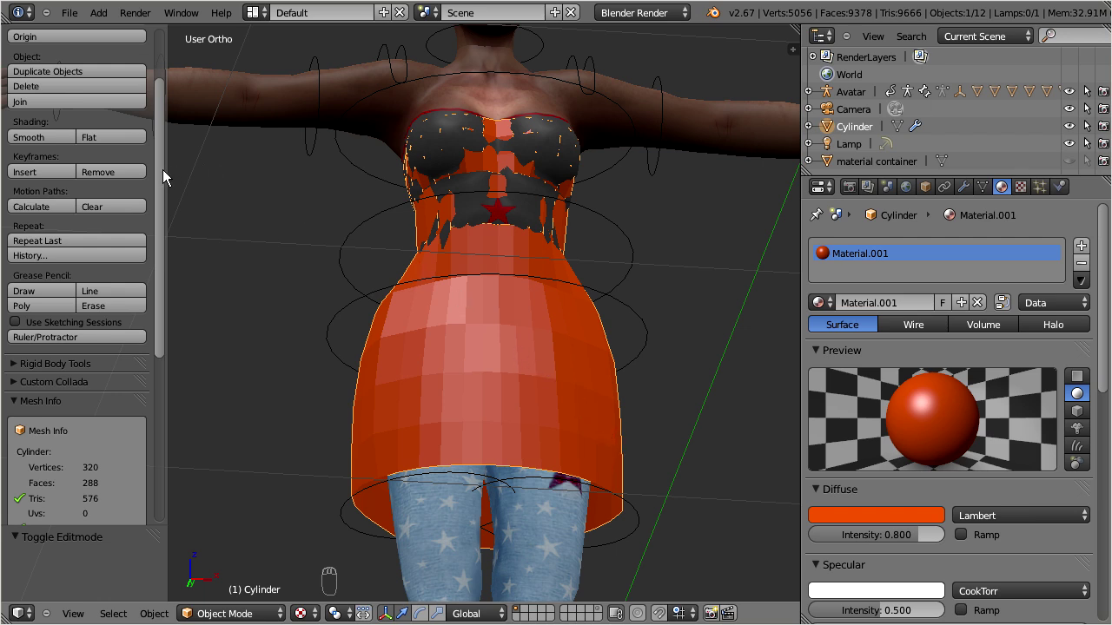
drag(160, 171, 153, 227)
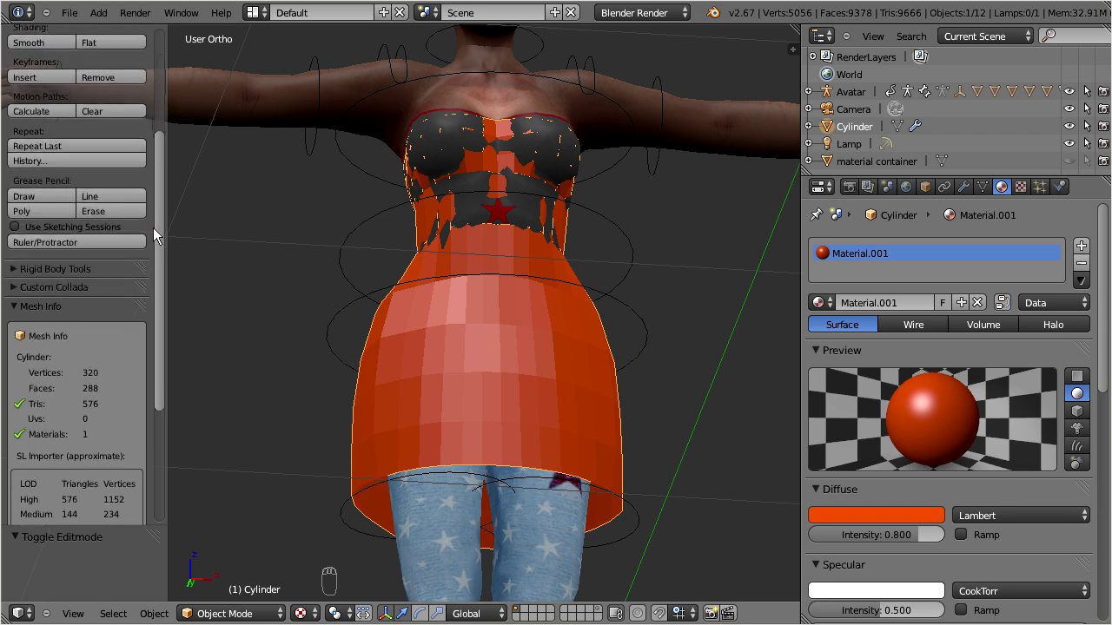
drag(89, 525, 113, 593)
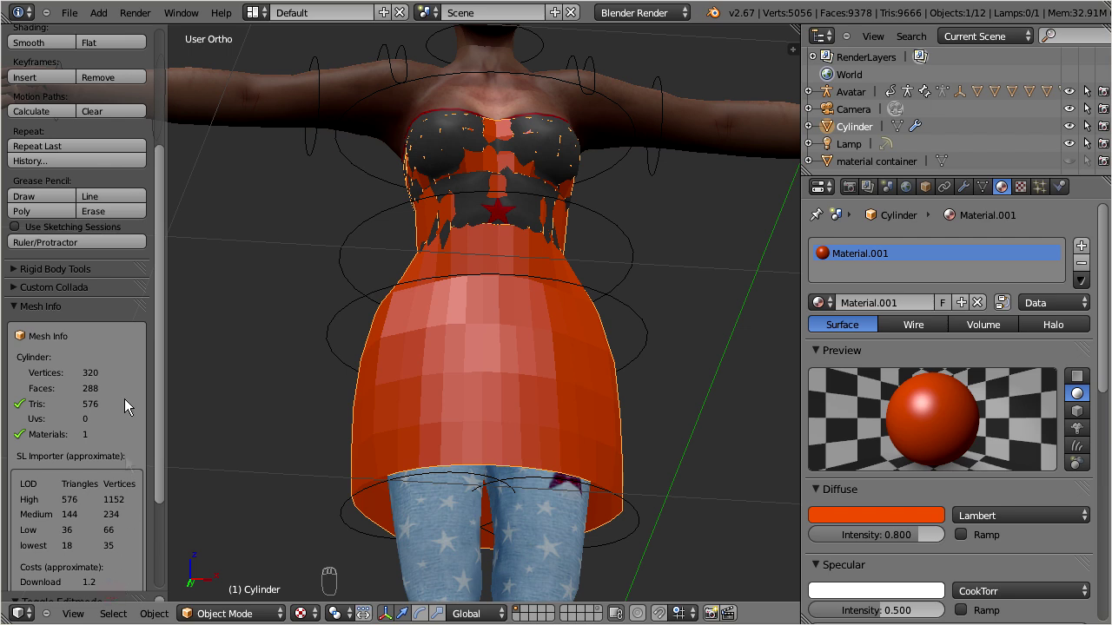
Step: Smooth-shade the dress, bringing its estimated download cost to 0.2 at 576 triangles
click(51, 41)
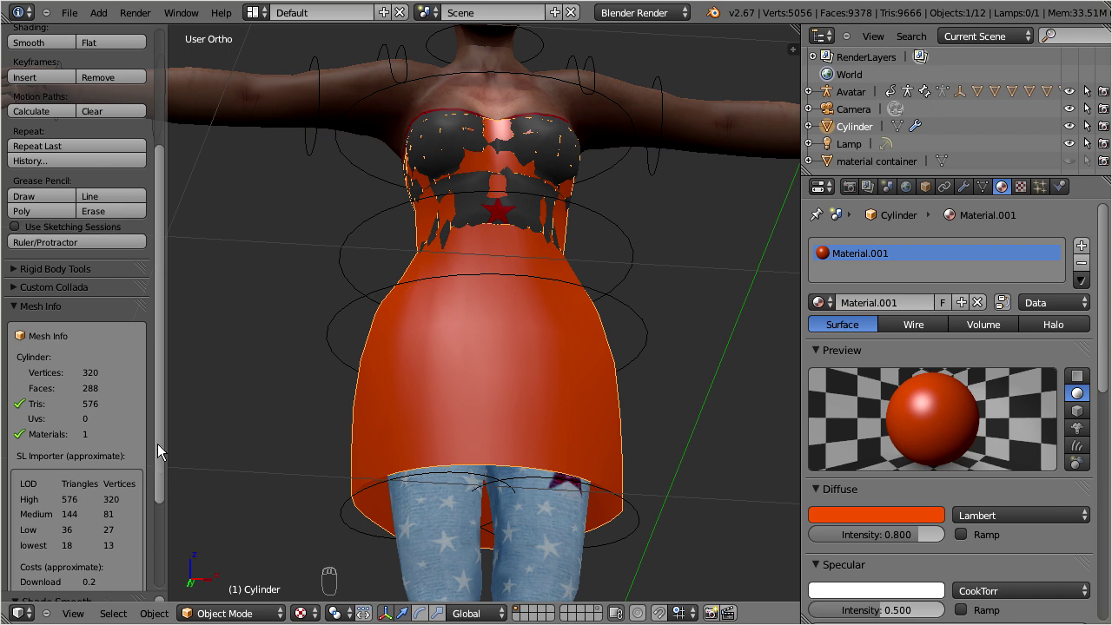
scroll(157, 451, down, 2)
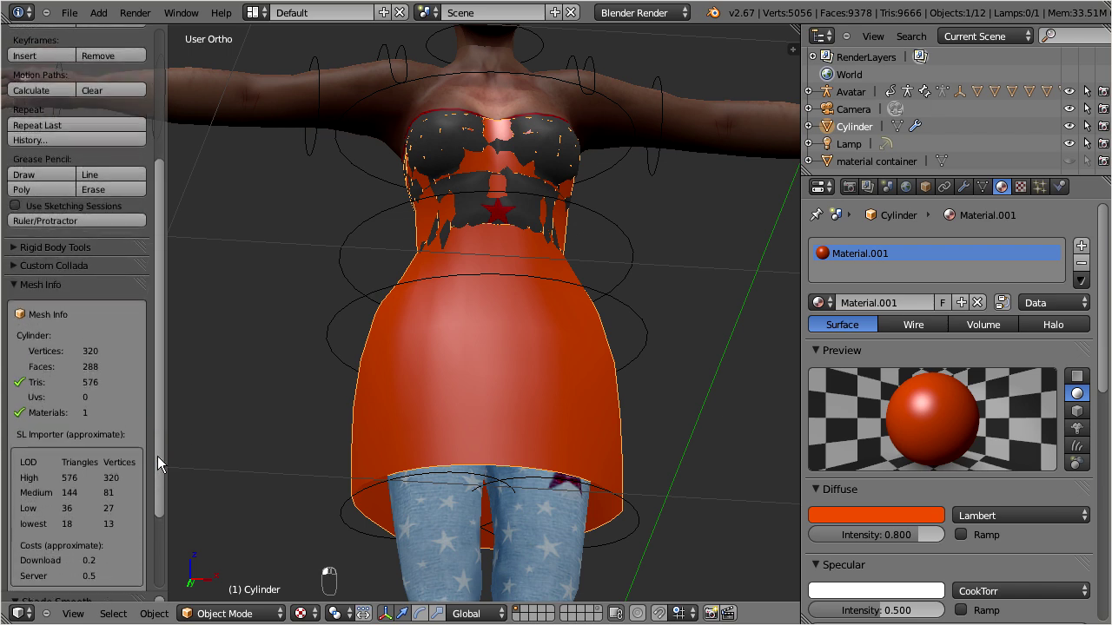
click(157, 456)
Step: Put the dress into Edit Mode and orbit to a side view
click(280, 613)
click(265, 576)
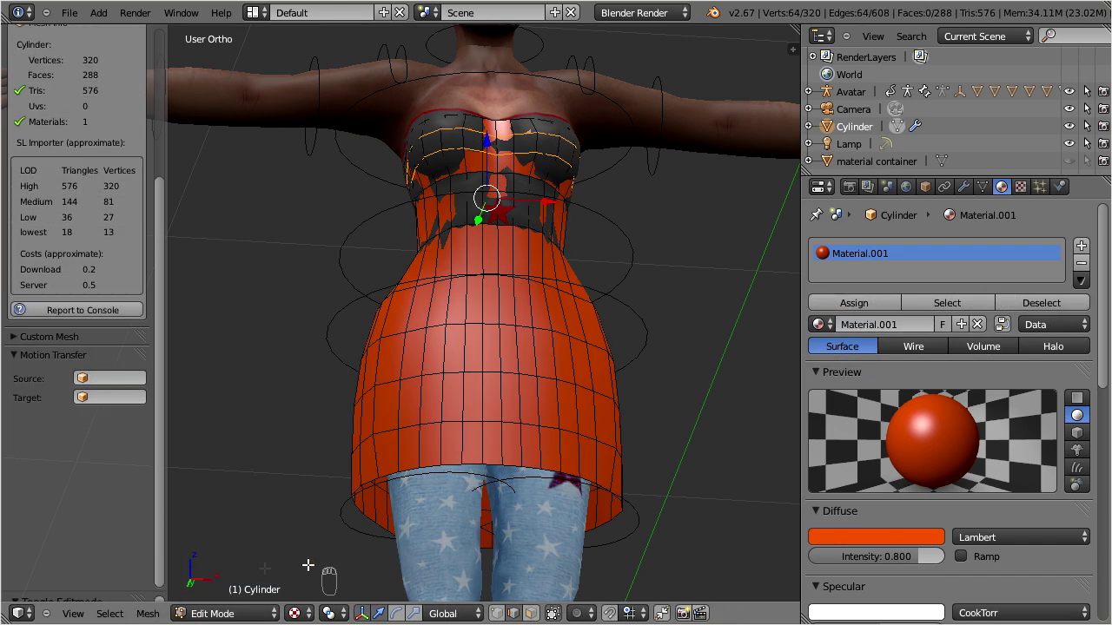
middle_drag(475, 336, 676, 386)
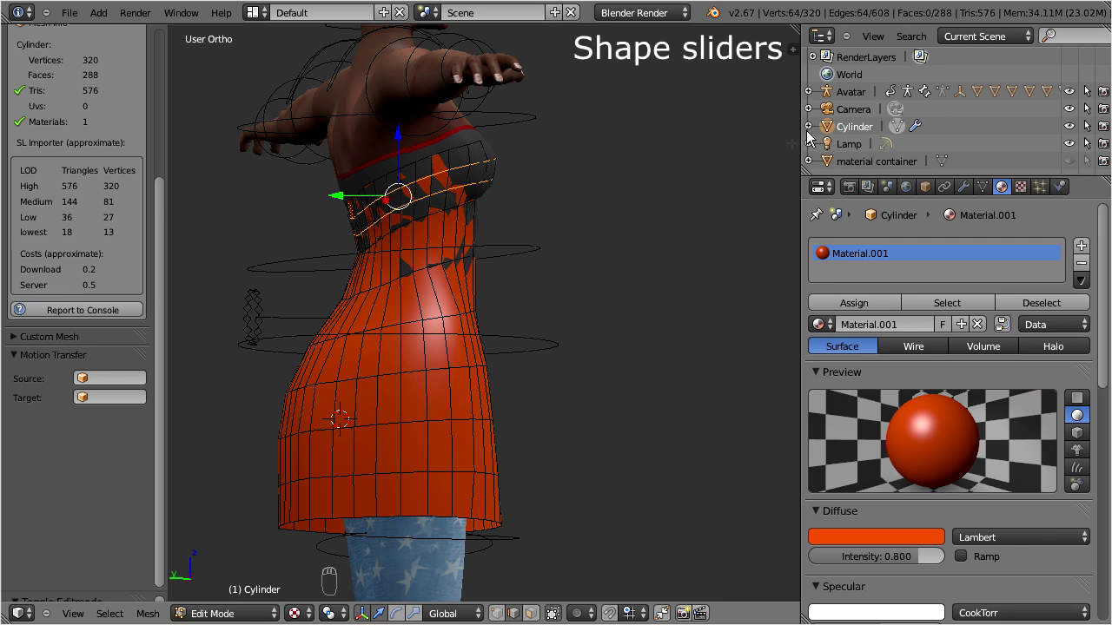
Step: On the Avatar, load the Skirt shape sliders and set bustle skirt 0 and Skirt Fit 9
click(852, 92)
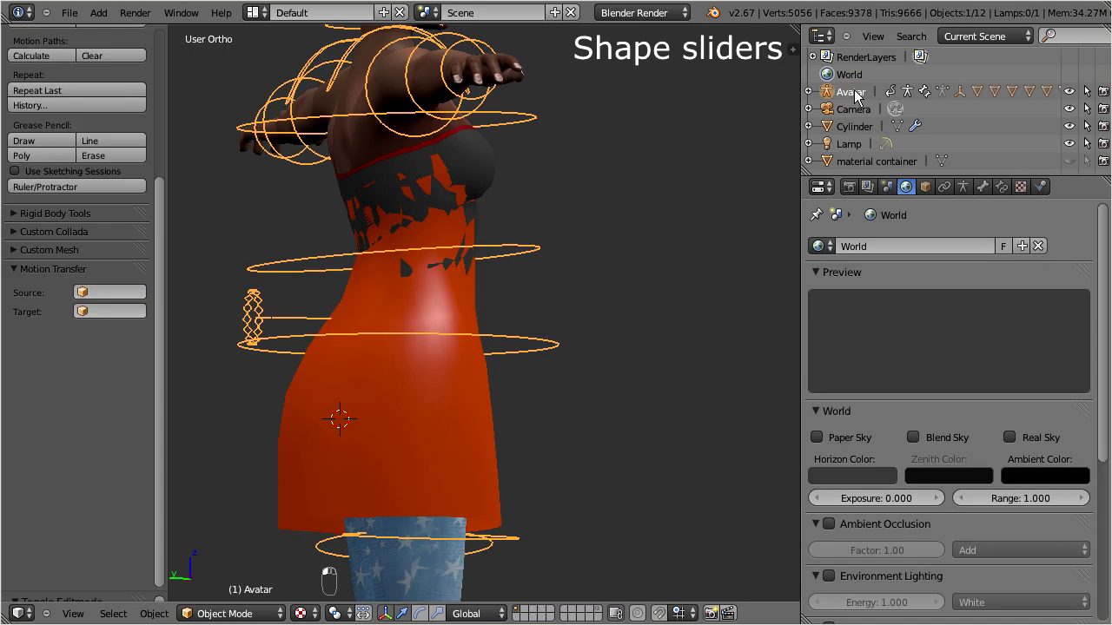
click(925, 186)
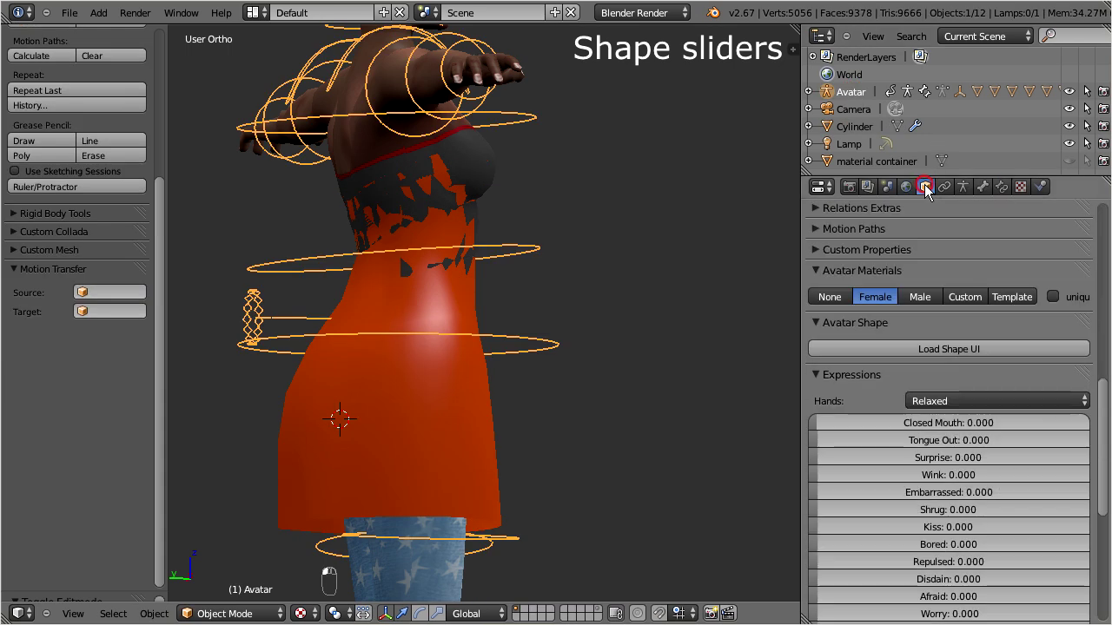
click(1018, 347)
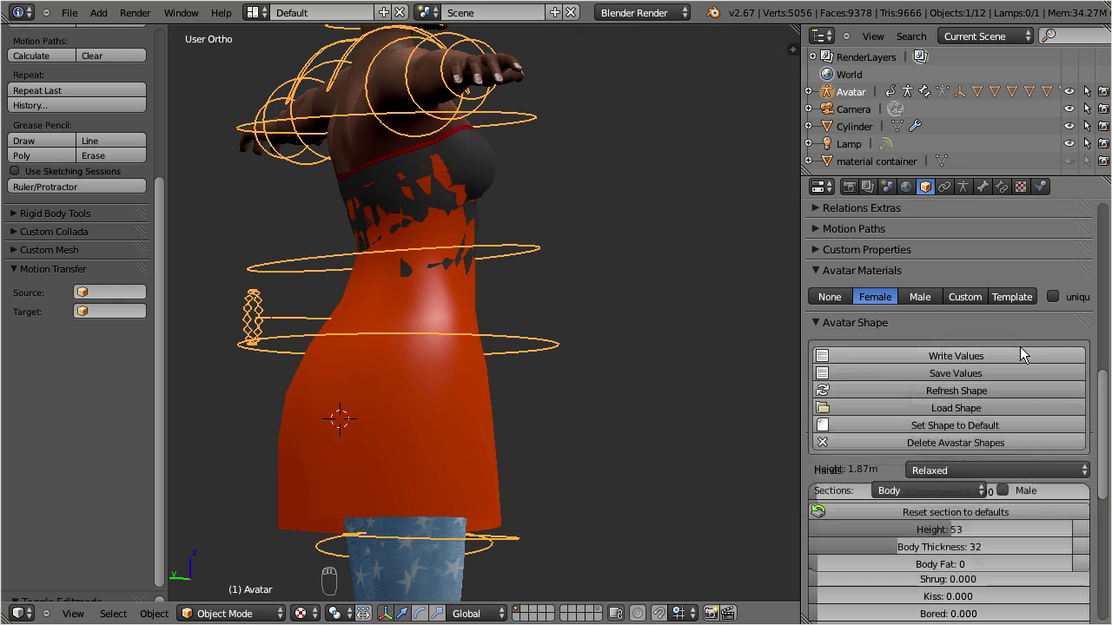
click(979, 490)
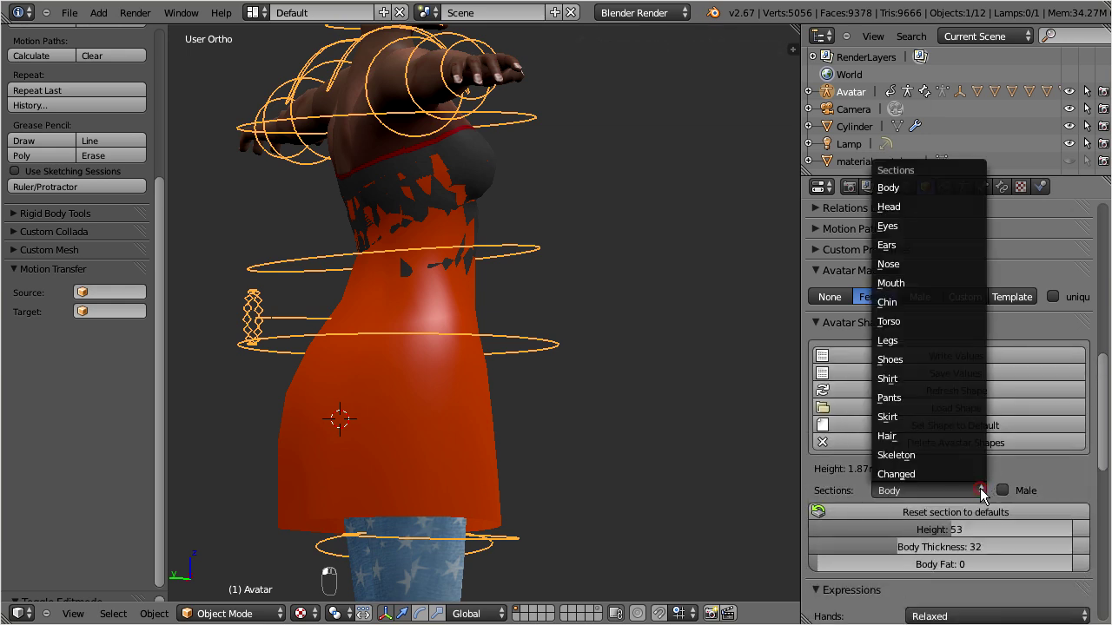
click(953, 417)
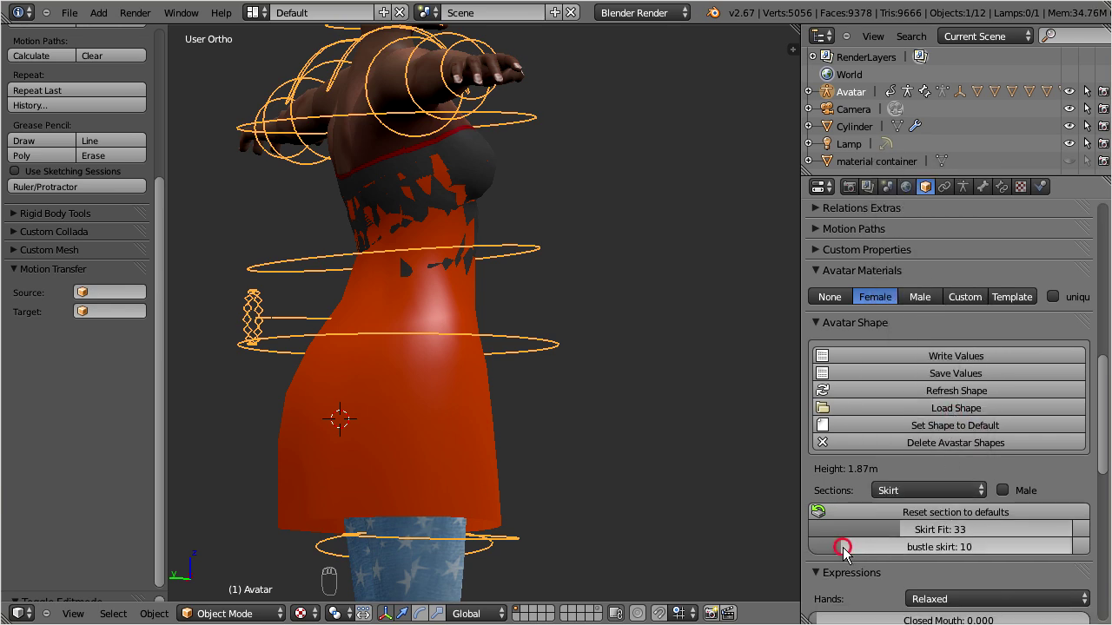
drag(843, 547, 781, 548)
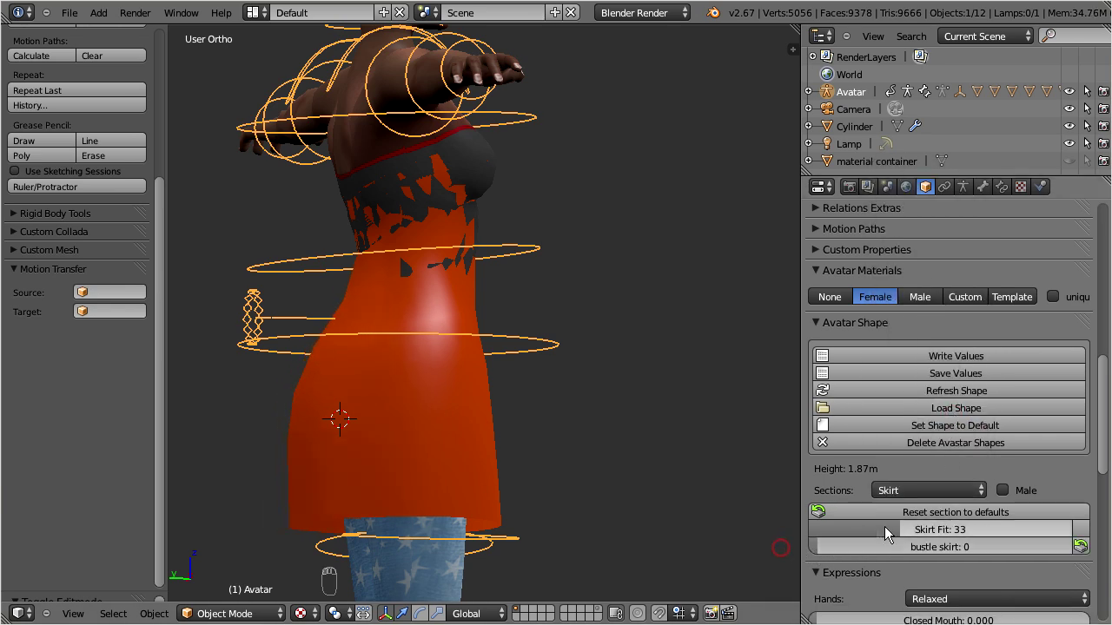
drag(897, 528, 806, 527)
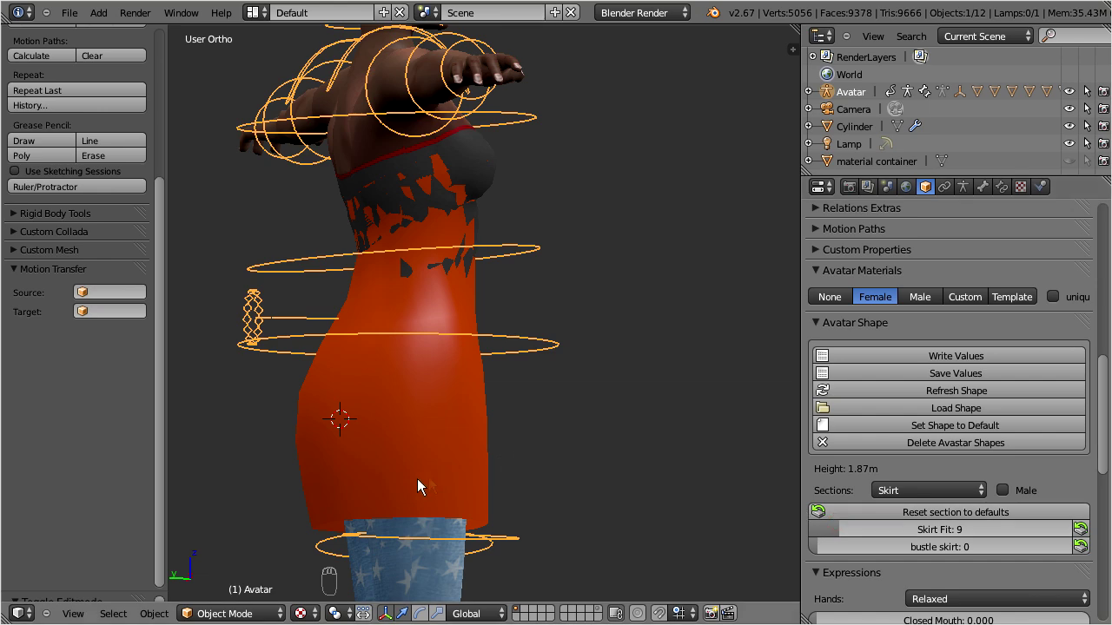
mouse_move(443, 477)
middle_down()
mouse_move(514, 440)
mouse_move(573, 456)
mouse_move(463, 438)
mouse_move(305, 437)
mouse_move(466, 452)
middle_up()
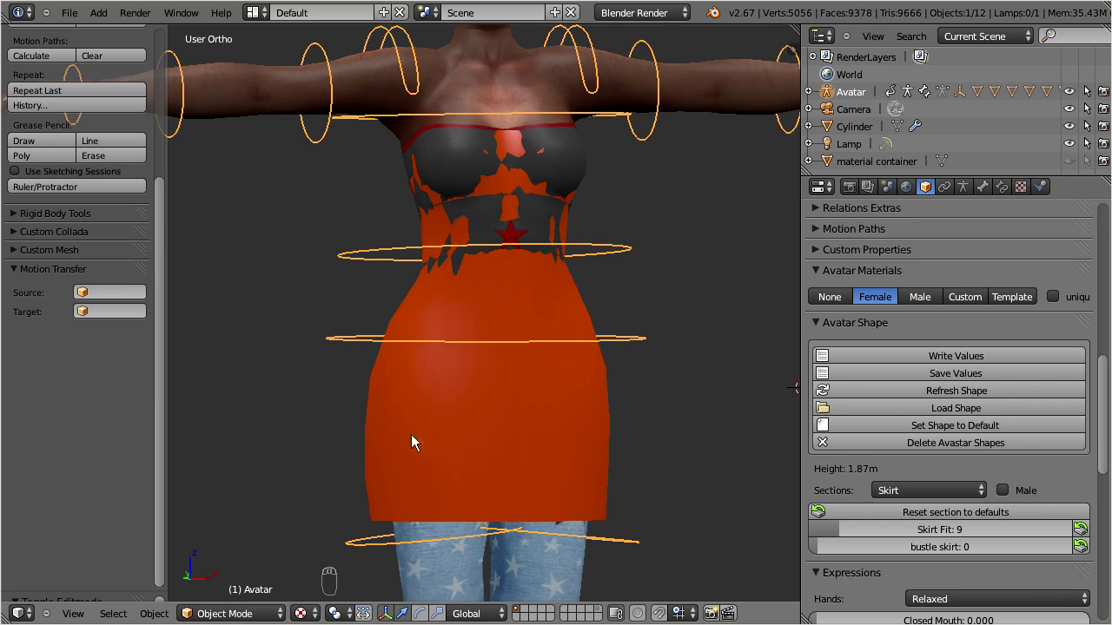
Step: Select the dress and enter Edit Mode, viewing it from the side
right_click(382, 438)
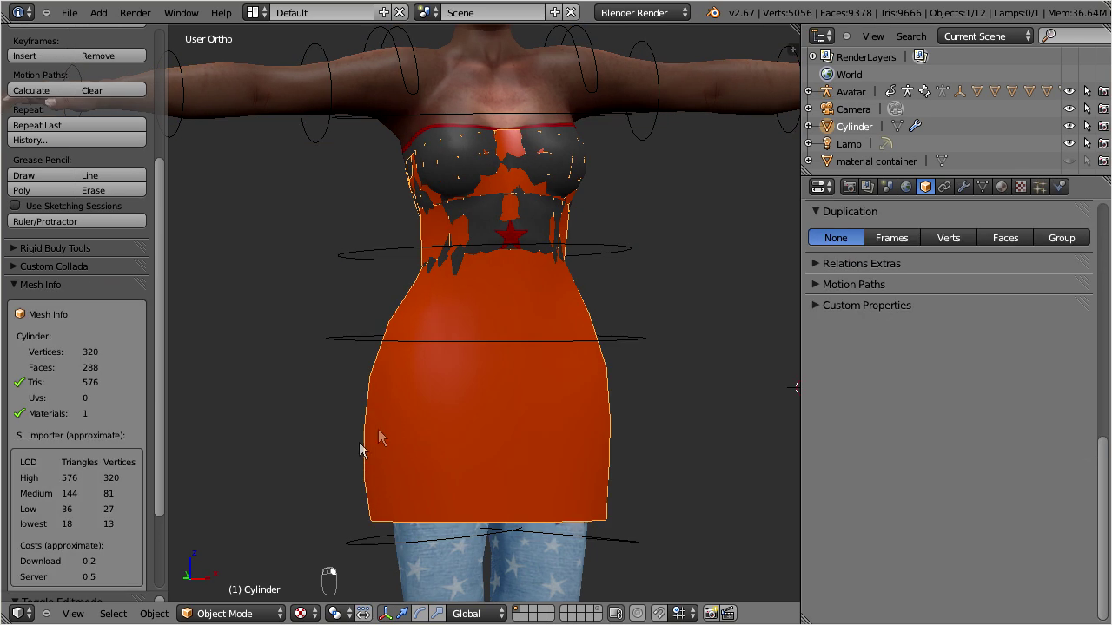
click(240, 613)
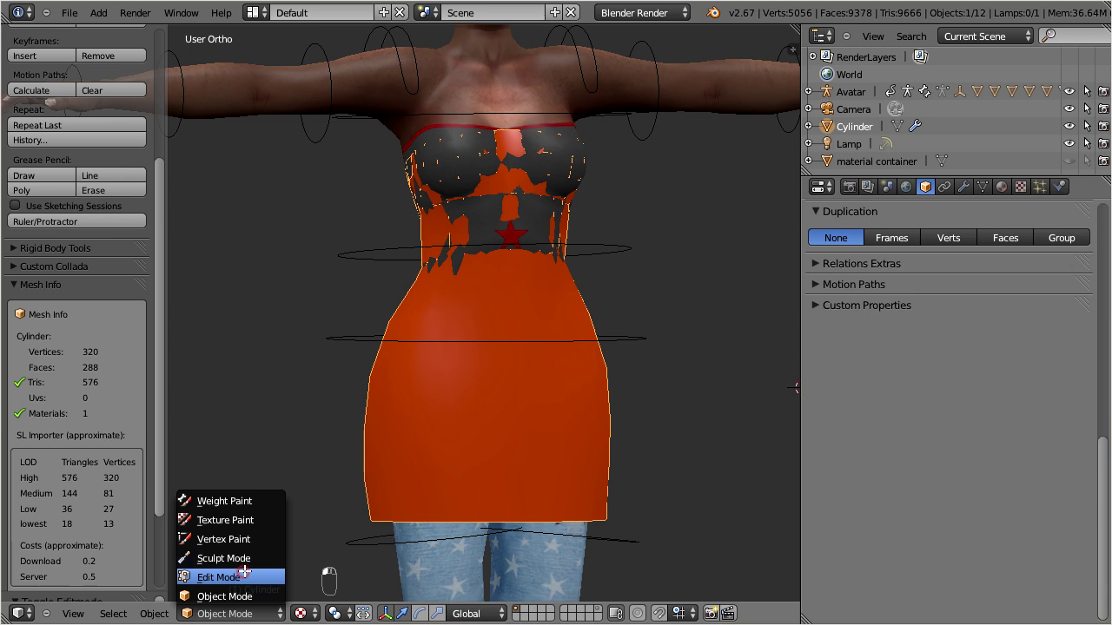
click(236, 577)
middle_drag(509, 345, 628, 342)
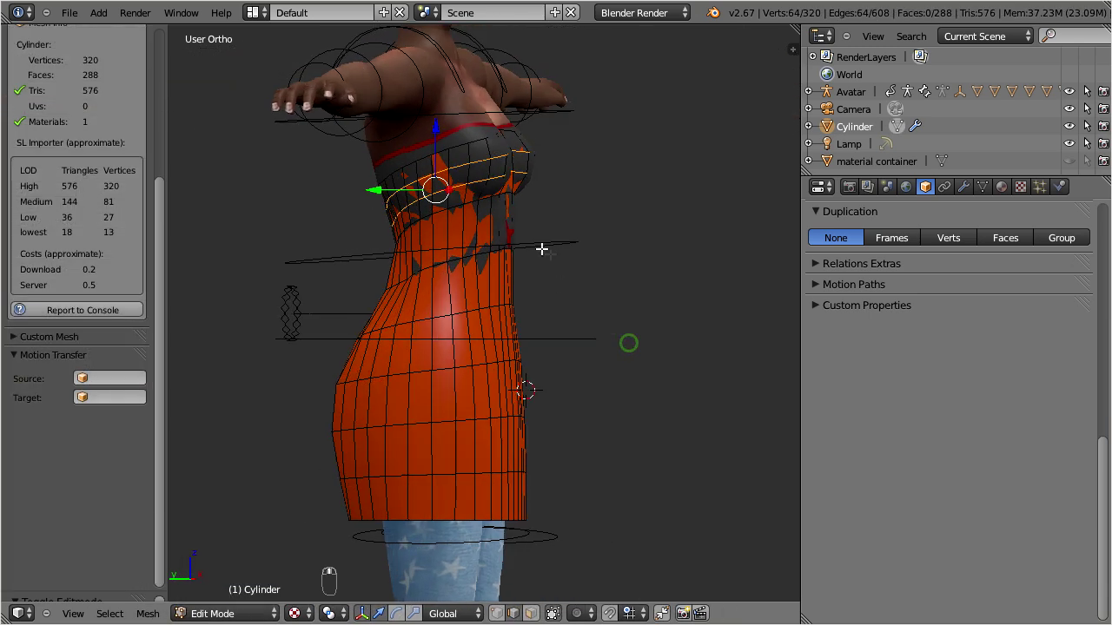
Step: Add two horizontal loop cuts across the dress near the waist, reaching 384 vertices
key(ctrl+r)
click(420, 294)
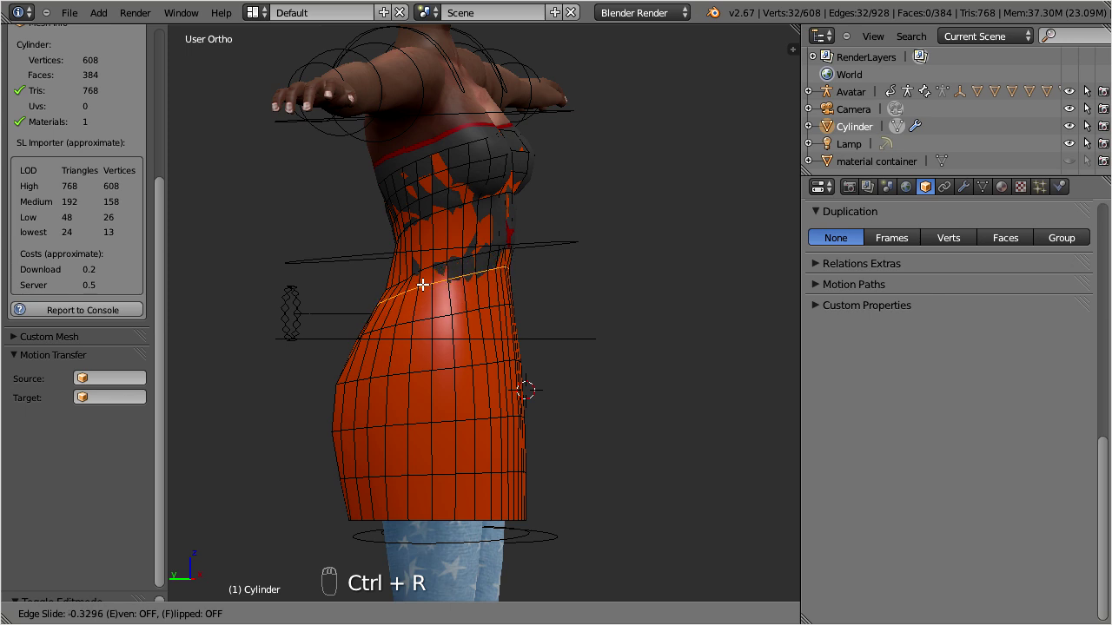
click(422, 290)
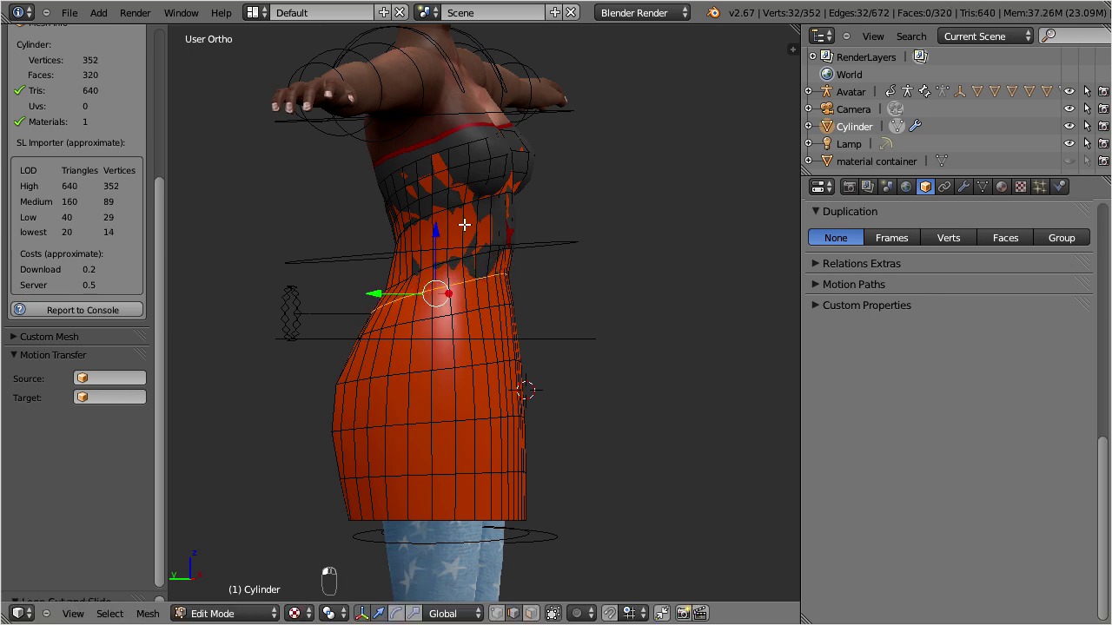
key(ctrl+r)
click(465, 224)
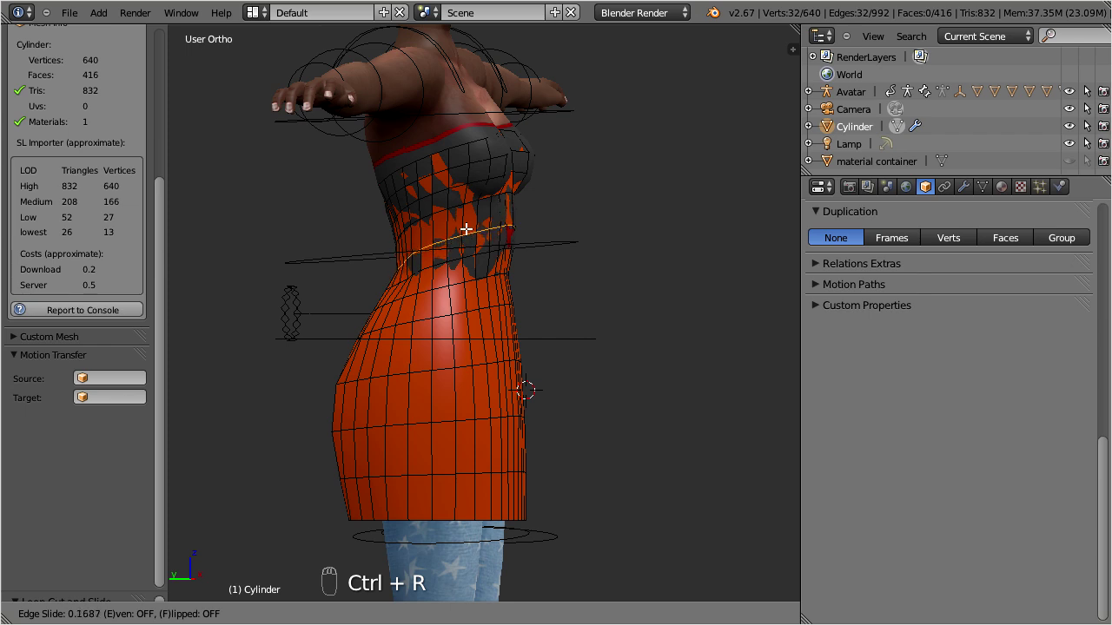
click(466, 229)
middle_drag(464, 295, 442, 369)
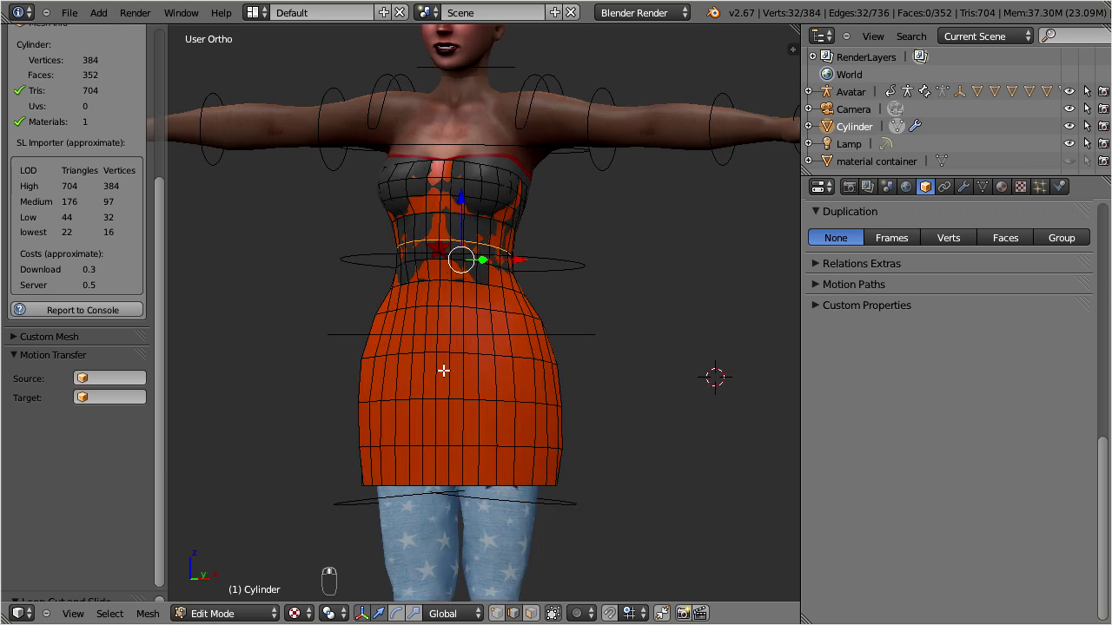
middle_drag(487, 321, 574, 330)
scroll(568, 273, up, 4)
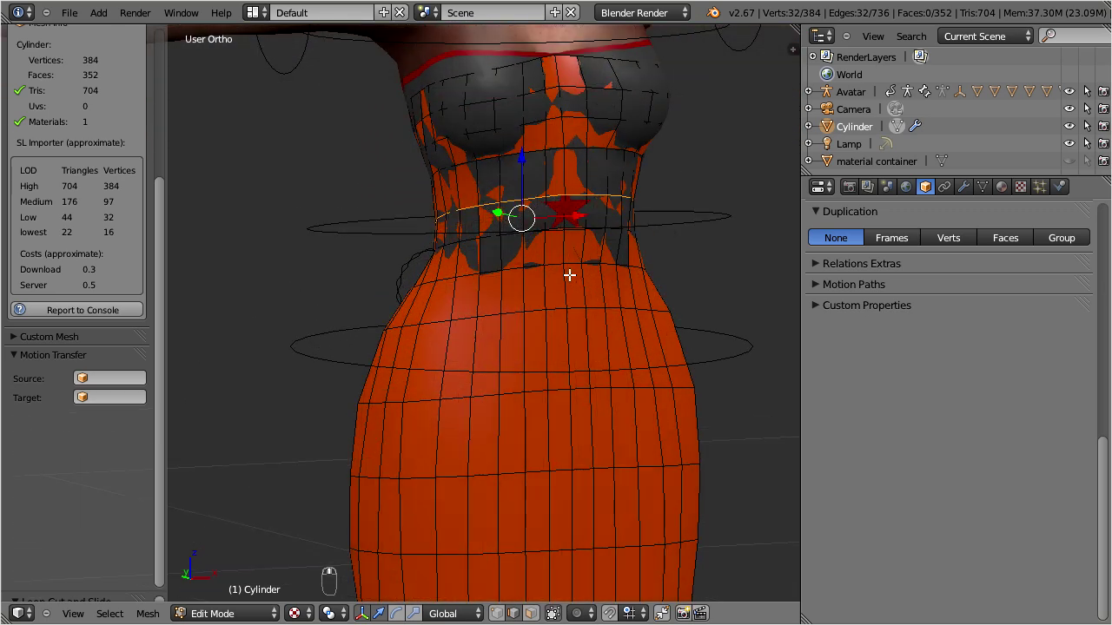
middle_drag(615, 293, 494, 387)
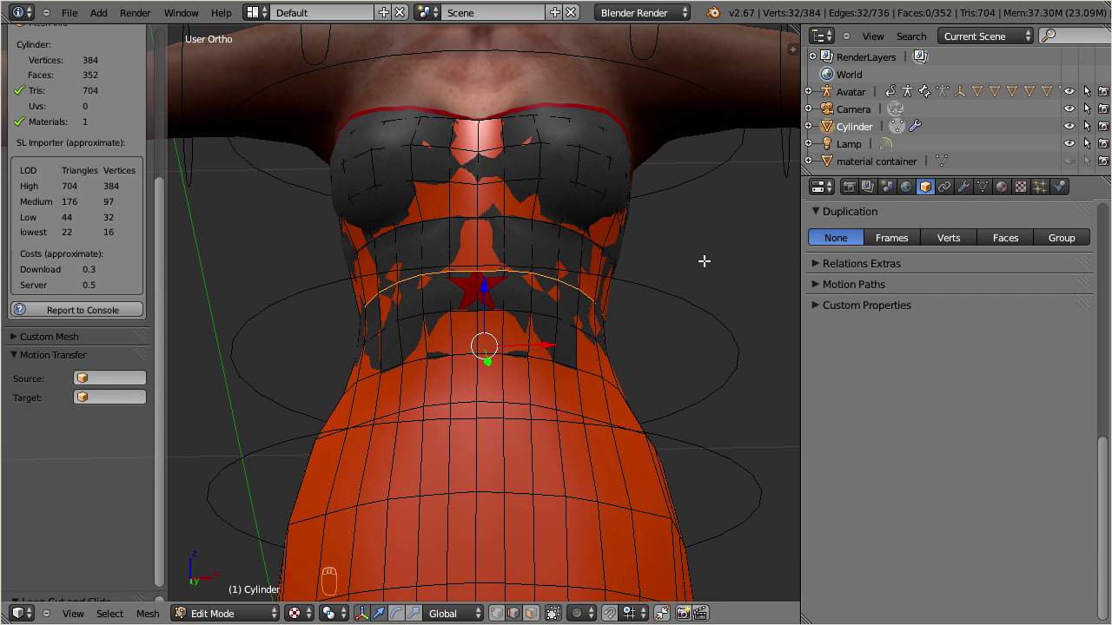
Step: Raise the dress's Shrinkwrap modifier offset to 0.01 so no skin shows through
click(964, 186)
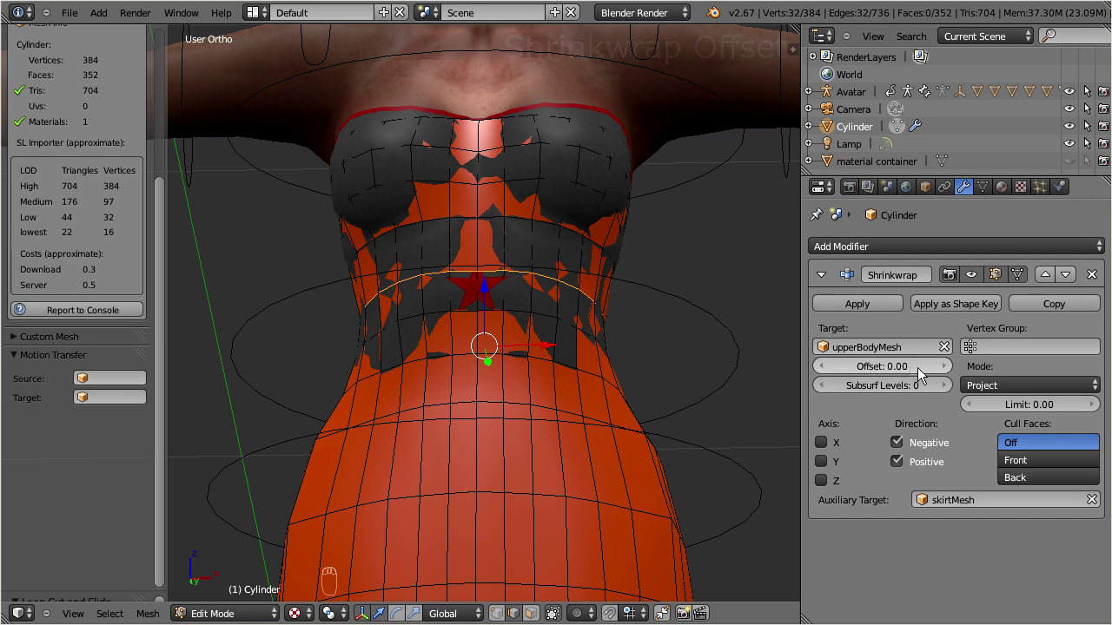
click(946, 367)
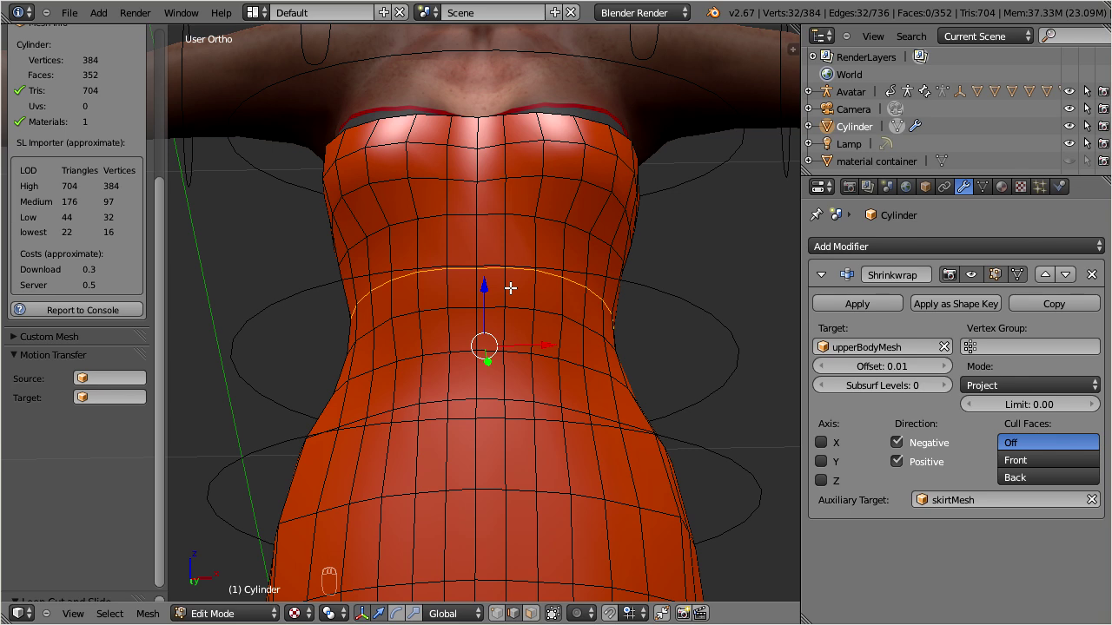
scroll(510, 288, down, 3)
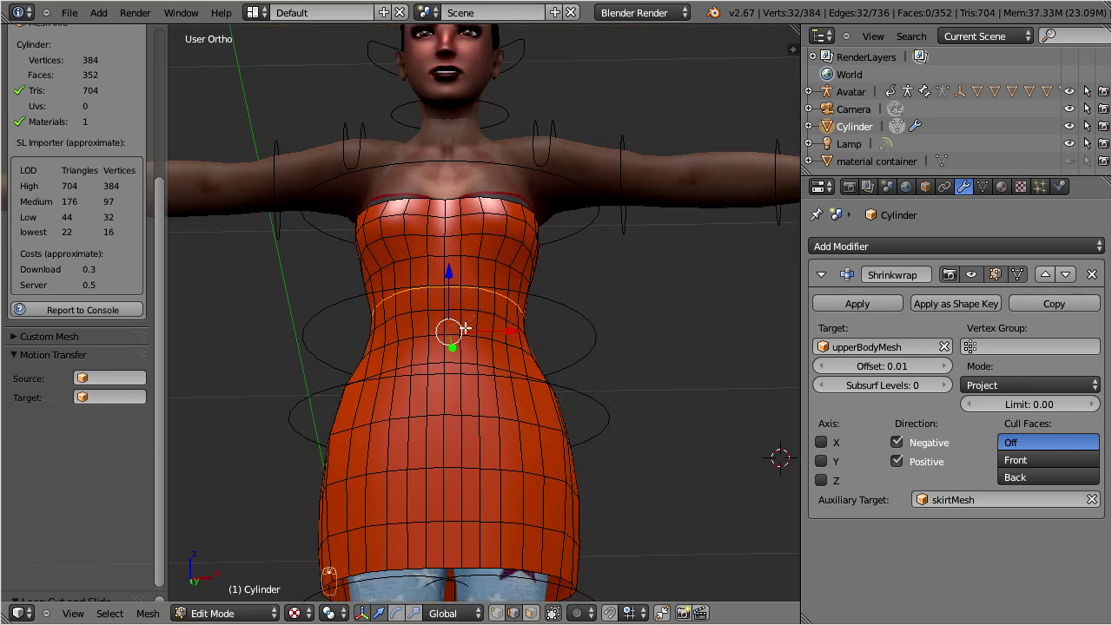
scroll(454, 316, down, 1)
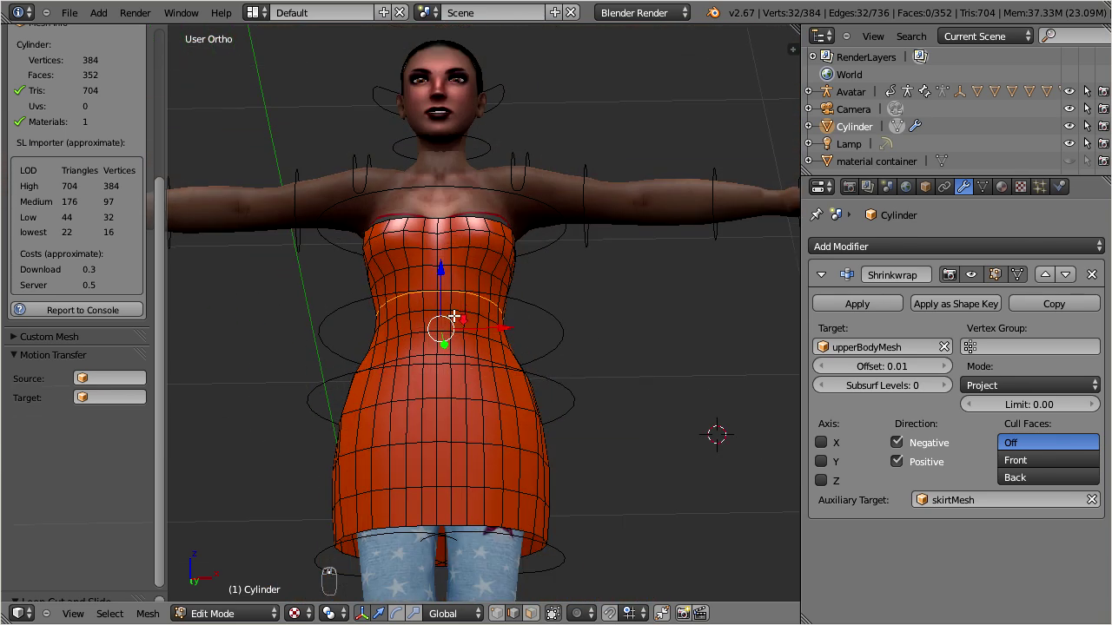
middle_drag(453, 318, 454, 367)
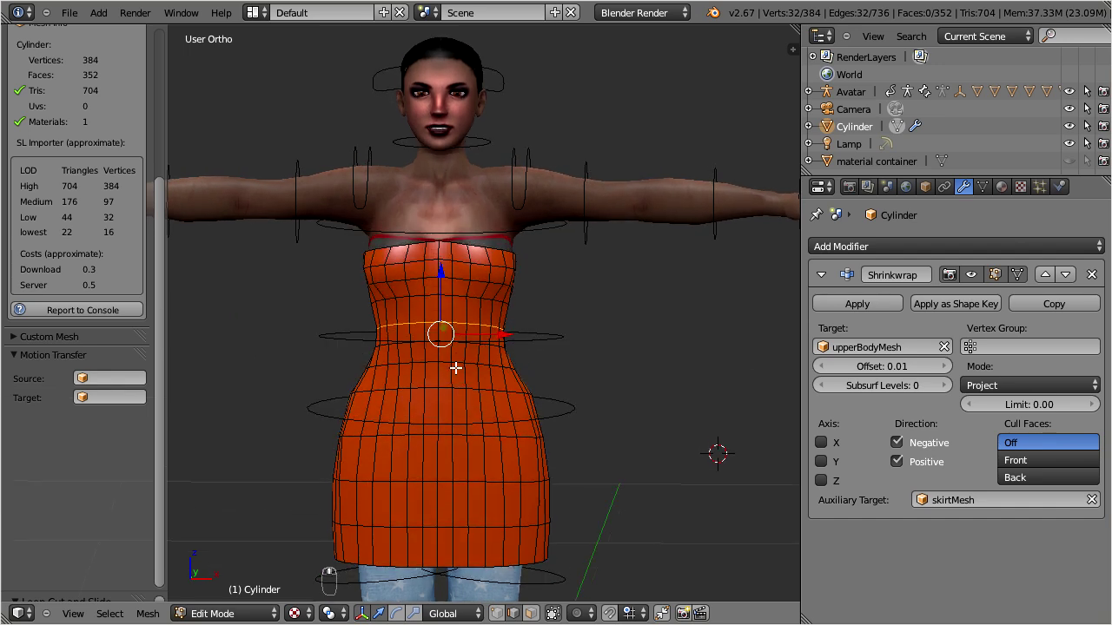
click(267, 614)
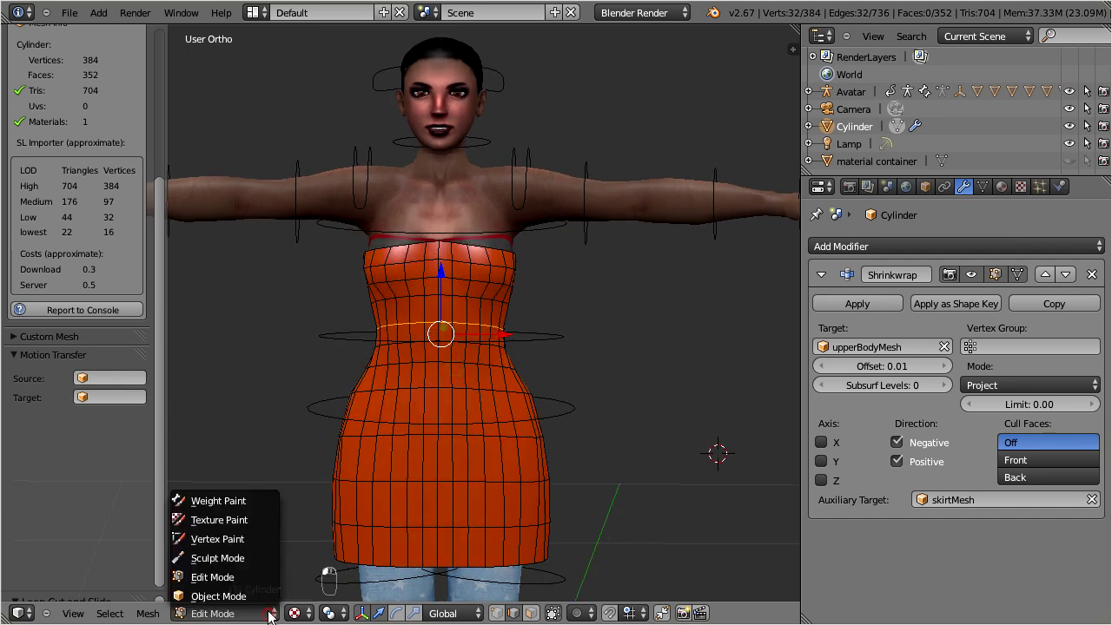
Step: Return to Object Mode, deselect everything with A, and orbit to a three-quarter view
click(219, 597)
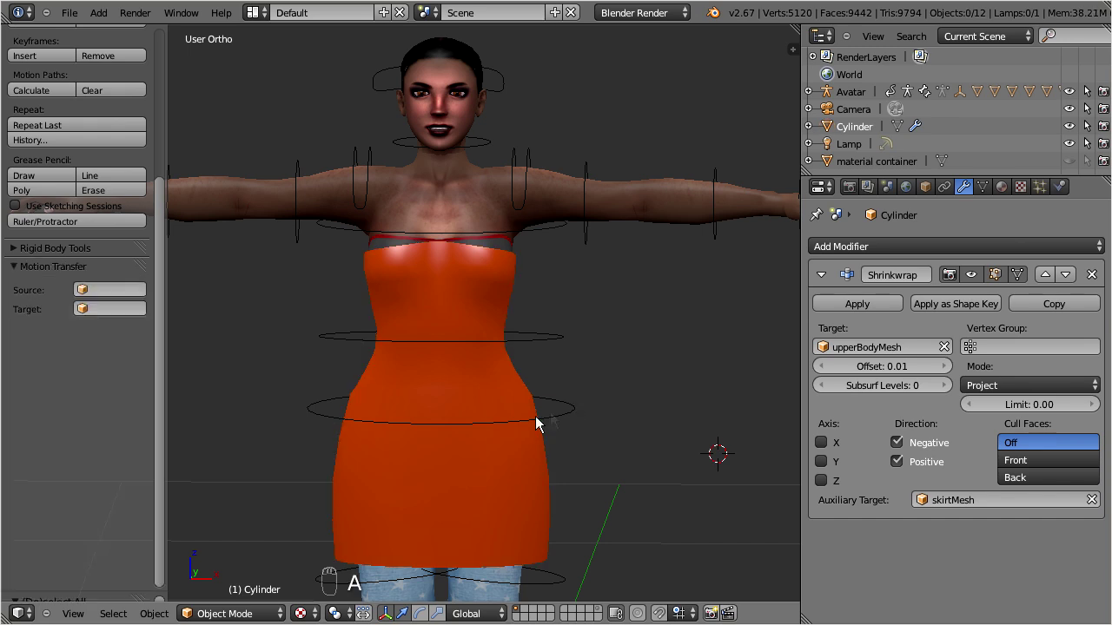
key(a)
middle_drag(421, 463, 1077, 416)
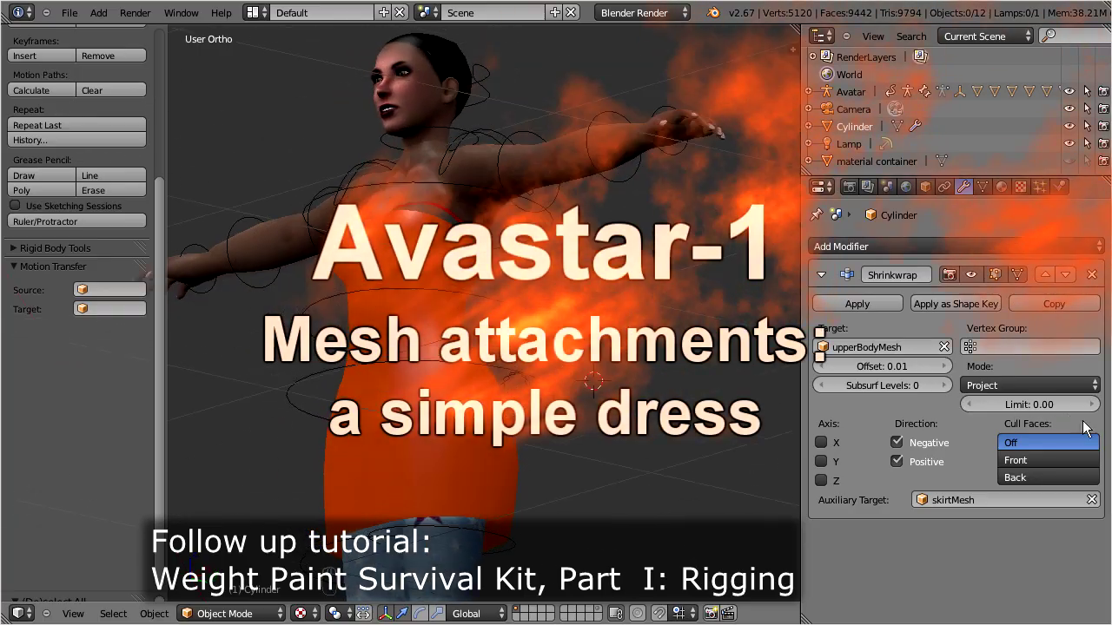